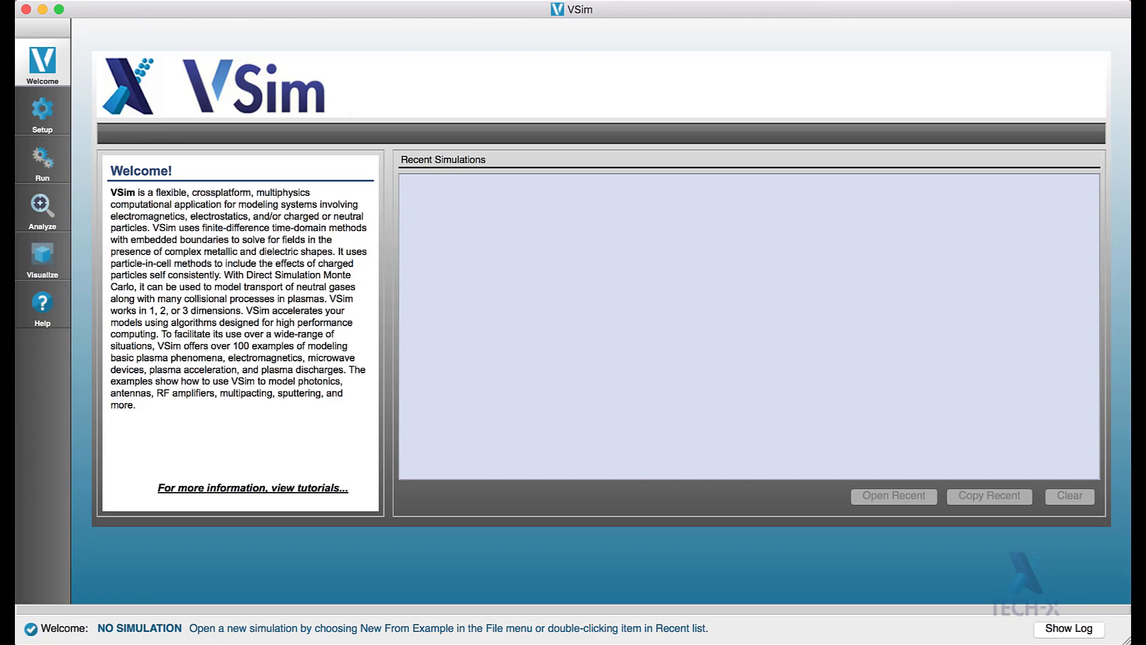
Step: Create a new blank simulation using the standard visual setup
{"action": "left_click", "coordinate": [66, 1]}
{"action": "mouse_move", "coordinate": [86, 20]}
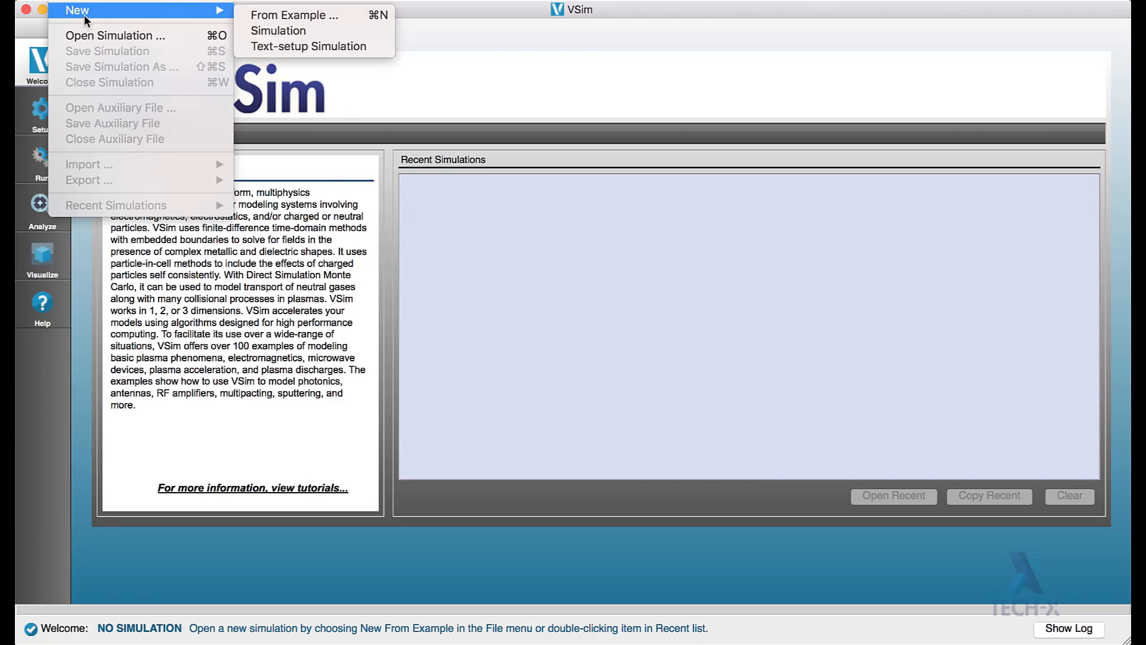
{"action": "left_click", "coordinate": [286, 30]}
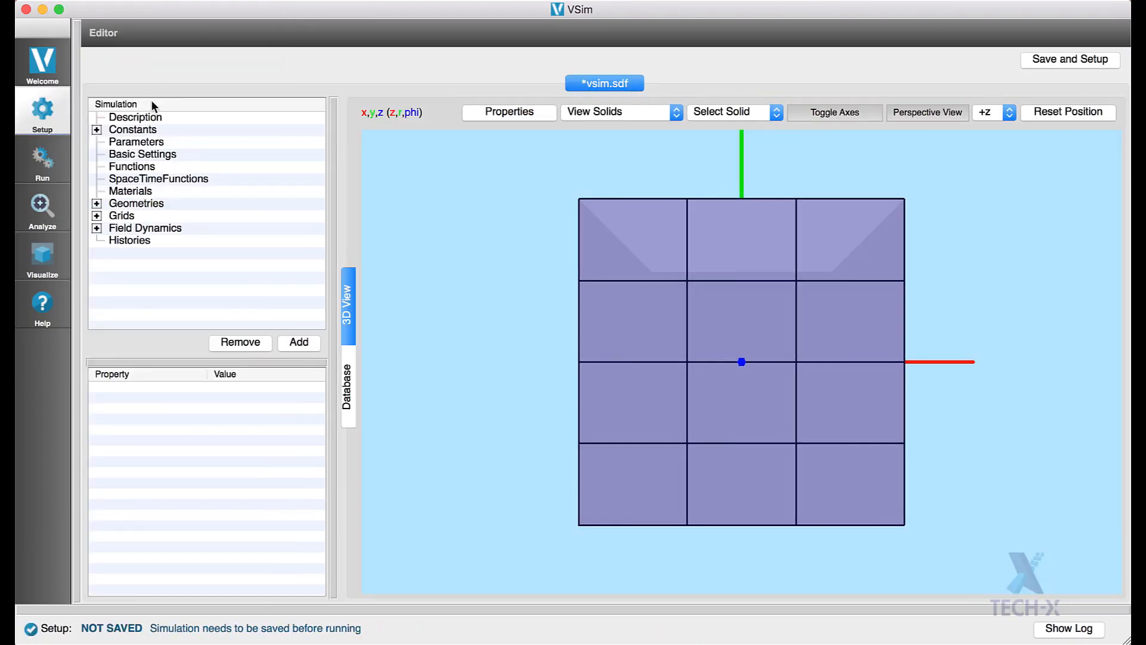
Step: Widen the simulation's Description properties and set the short description to "C100 Cavity Modes - Run 0", using the text in Terminal
{"action": "left_click", "coordinate": [150, 118]}
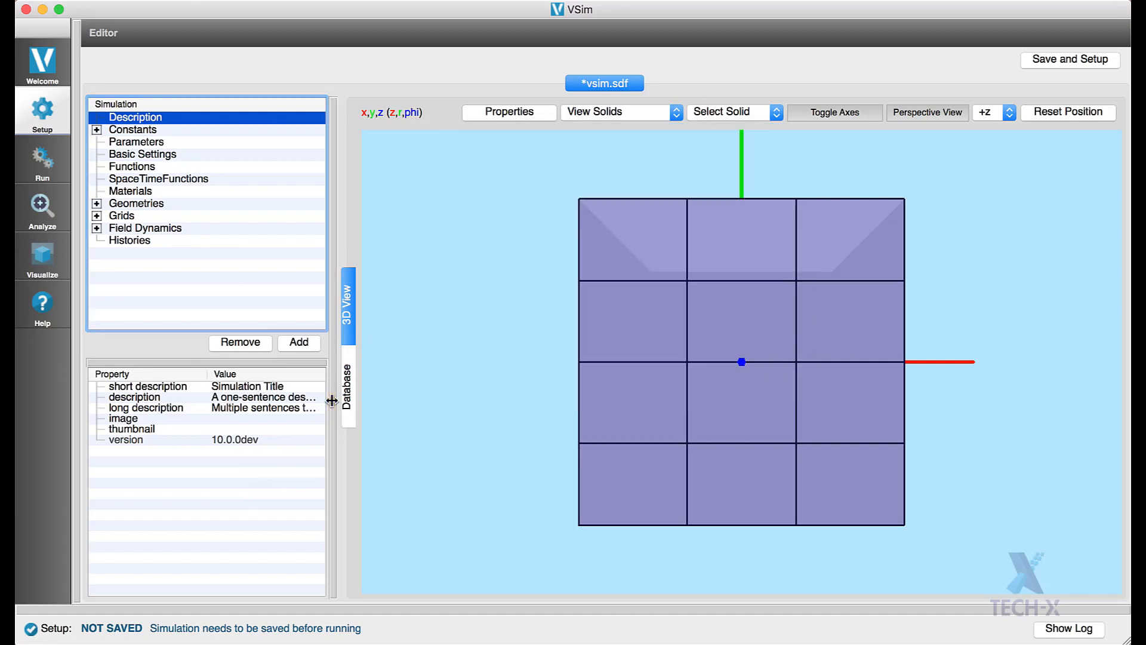
{"action": "left_click_drag", "start_coordinate": [329, 399], "coordinate": [966, 408]}
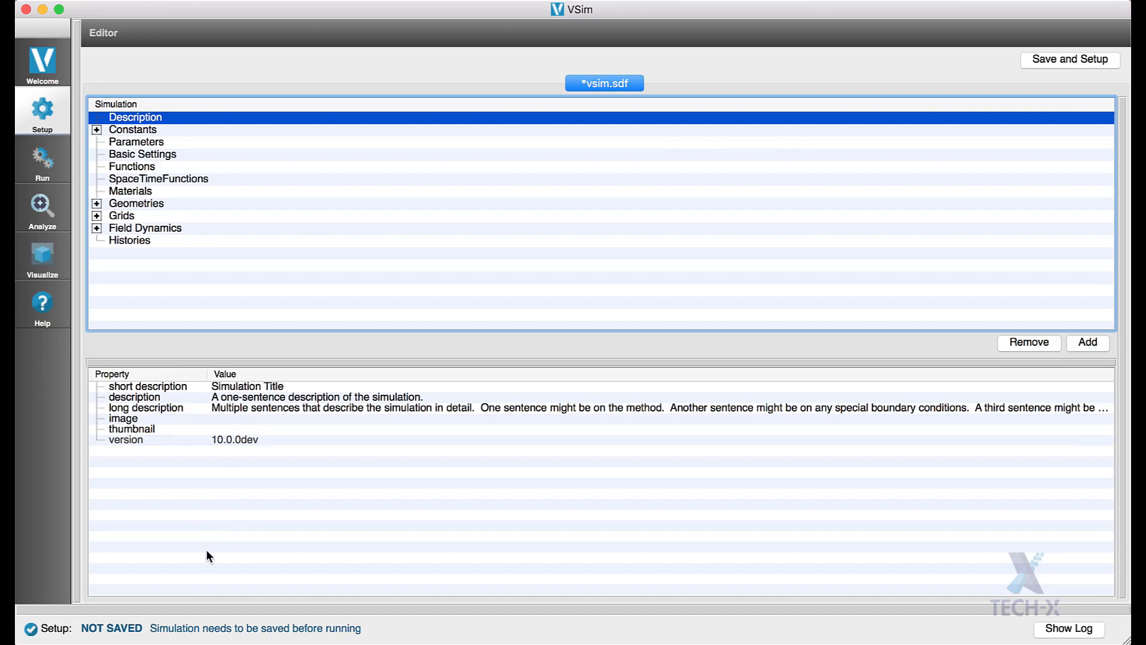
{"action": "key", "text": "super+Tab"}
{"action": "key", "text": "super+Tab"}
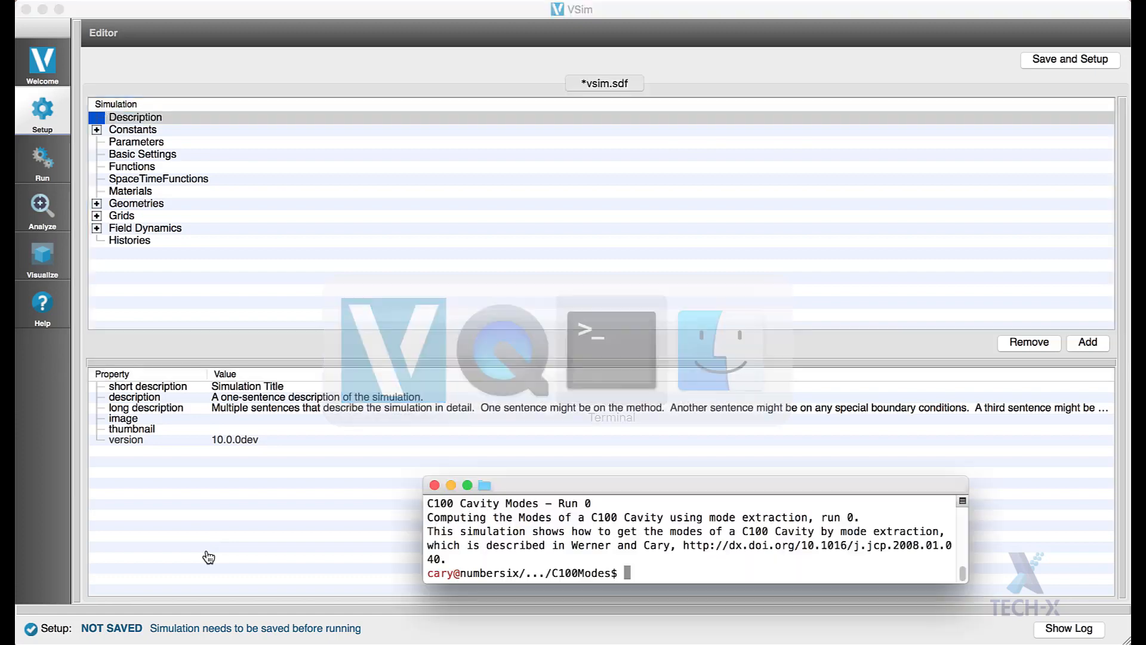
{"action": "left_click", "coordinate": [344, 9]}
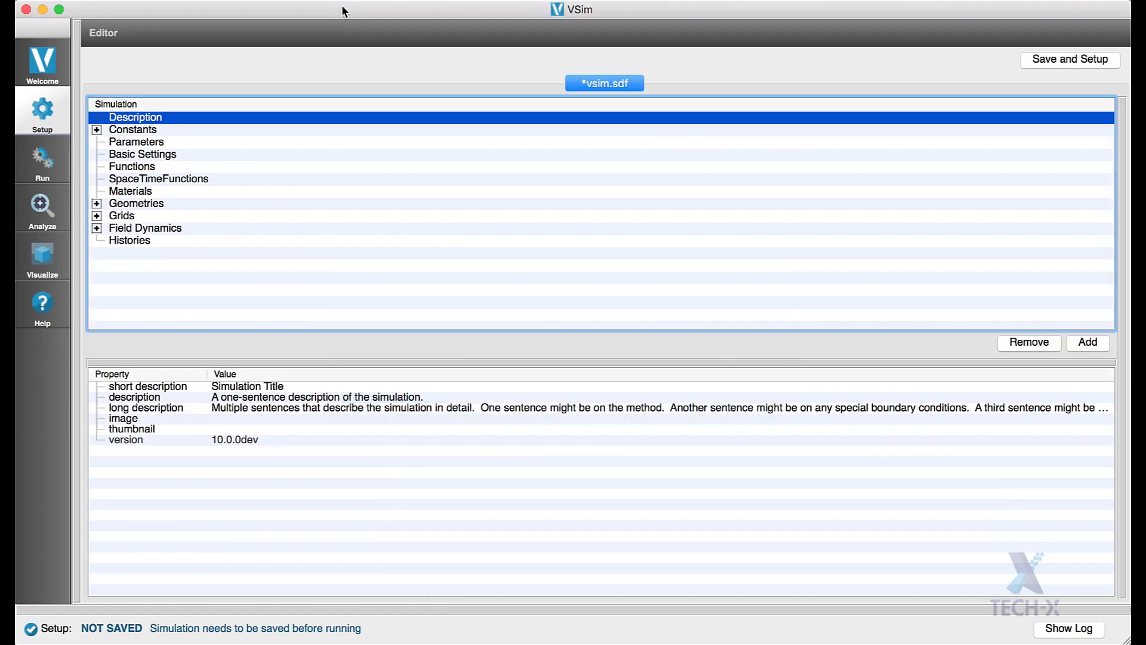
{"action": "double_click", "coordinate": [239, 388]}
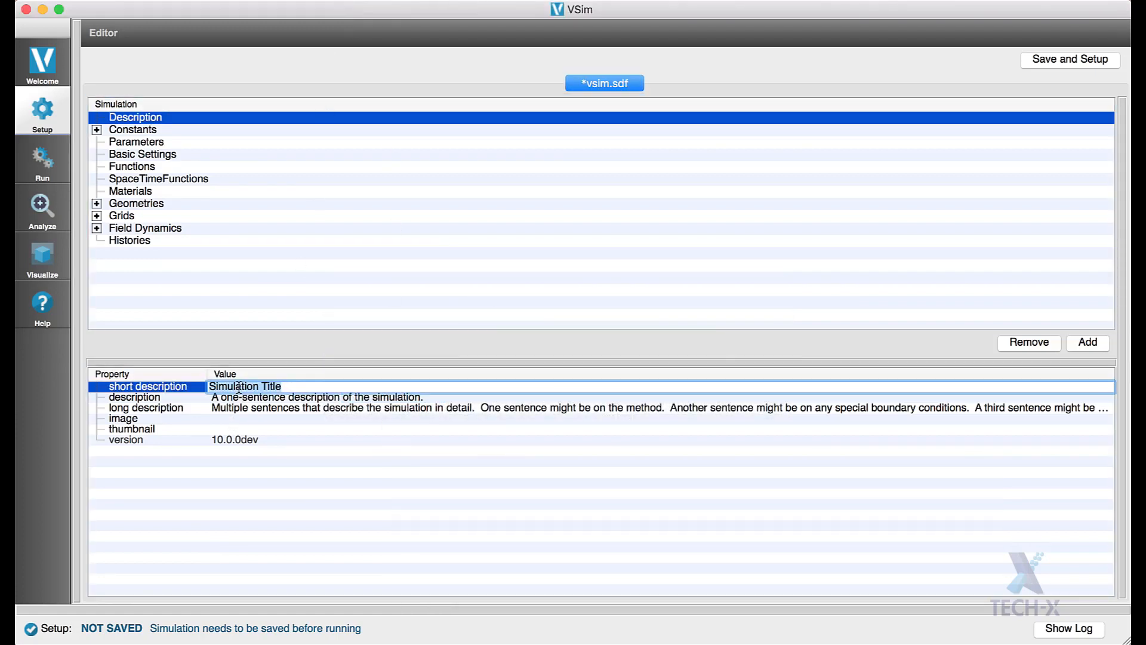
{"action": "type", "text": "C100 Cavity Modes - Run 0"}
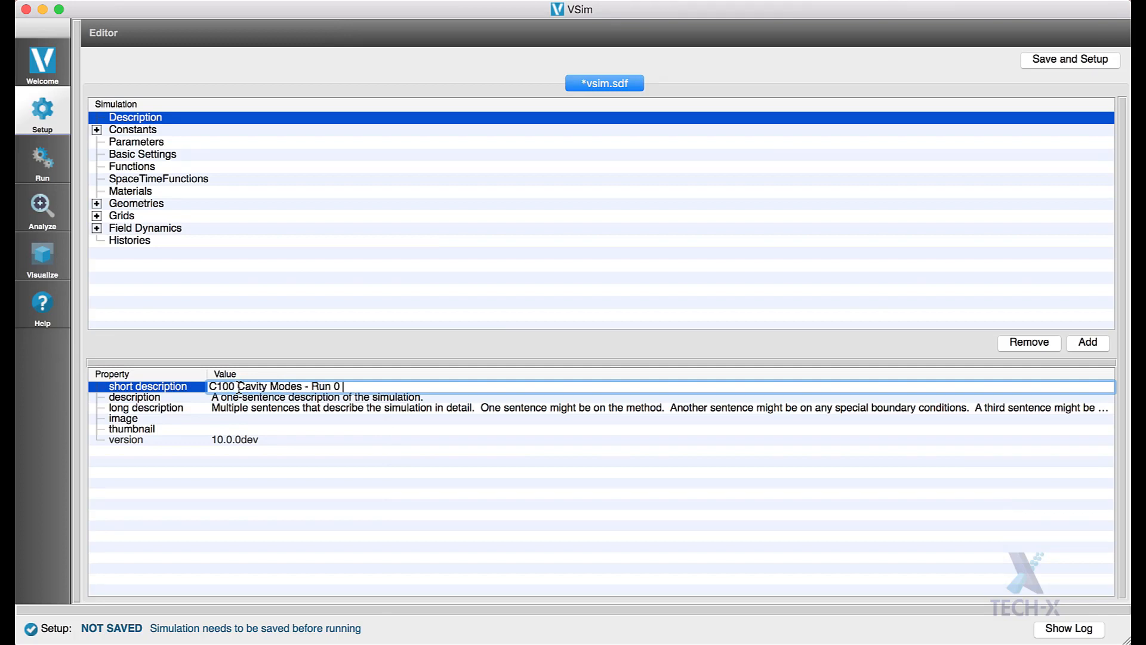
{"action": "key", "text": "BackSpace"}
{"action": "key", "text": "Return"}
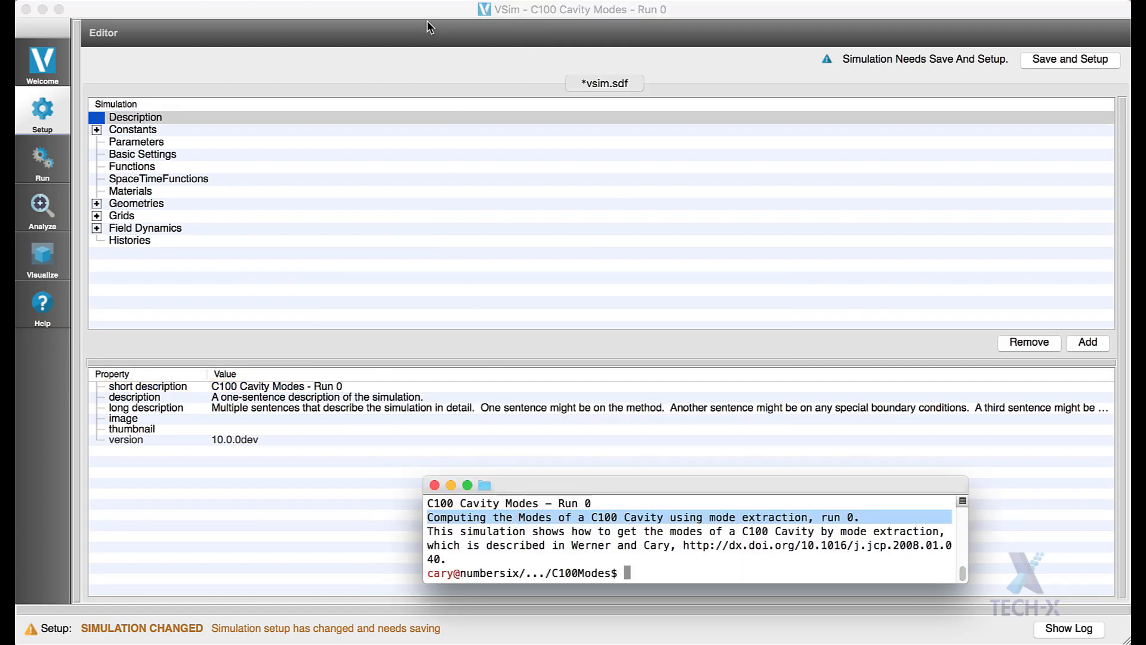
Step: Set the simulation's description to "Computing the Modes of a C100 Cavity using mode extraction, run 0."
{"action": "left_click", "coordinate": [419, 13]}
{"action": "double_click", "coordinate": [308, 396]}
{"action": "type", "text": "Computing the Modes of a C100 Cavity using mode extraction, run 0."}
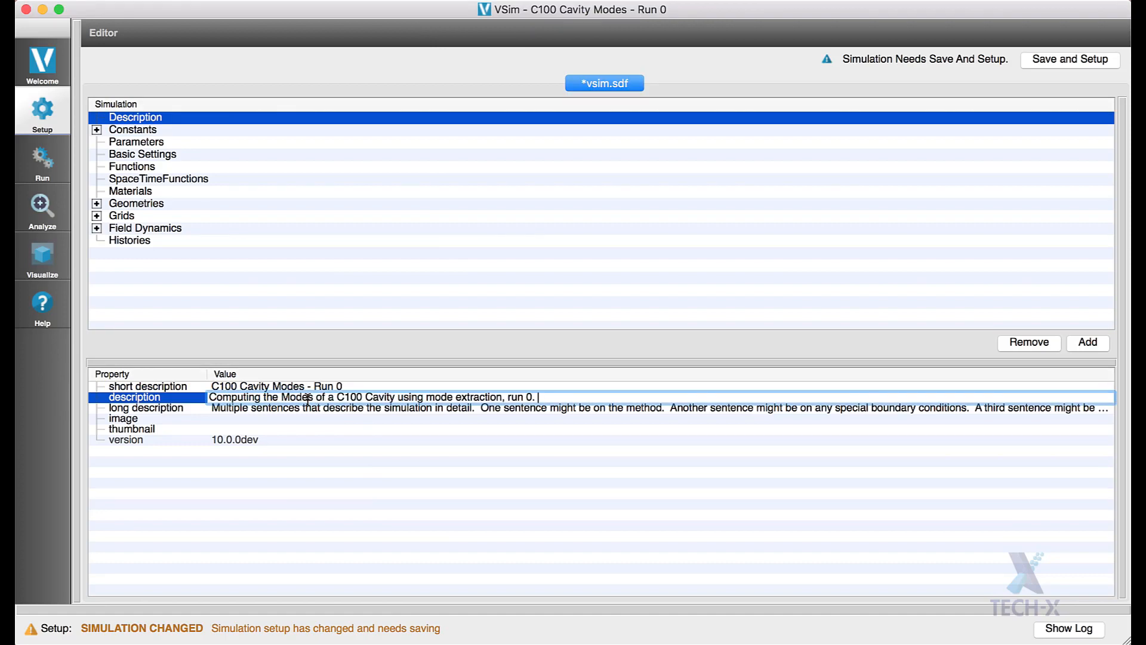
{"action": "key", "text": "Return"}
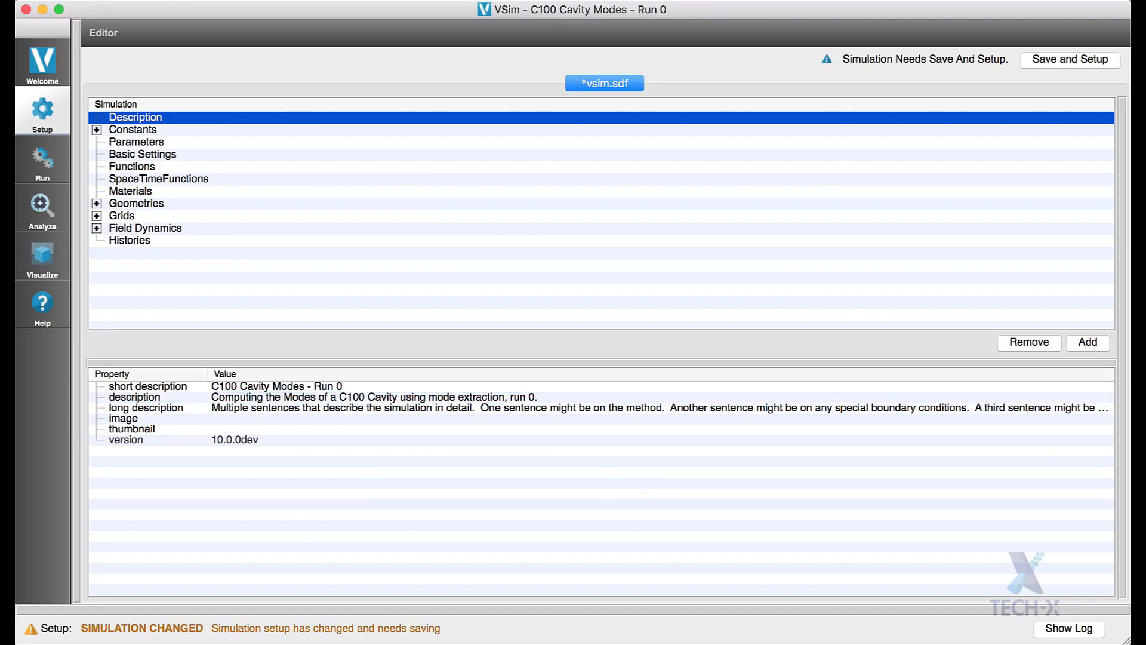
Step: Copy the Terminal paragraph about getting C100 Cavity modes by mode extraction into the simulation's long description in VSim
{"action": "left_click", "coordinate": [5, 401]}
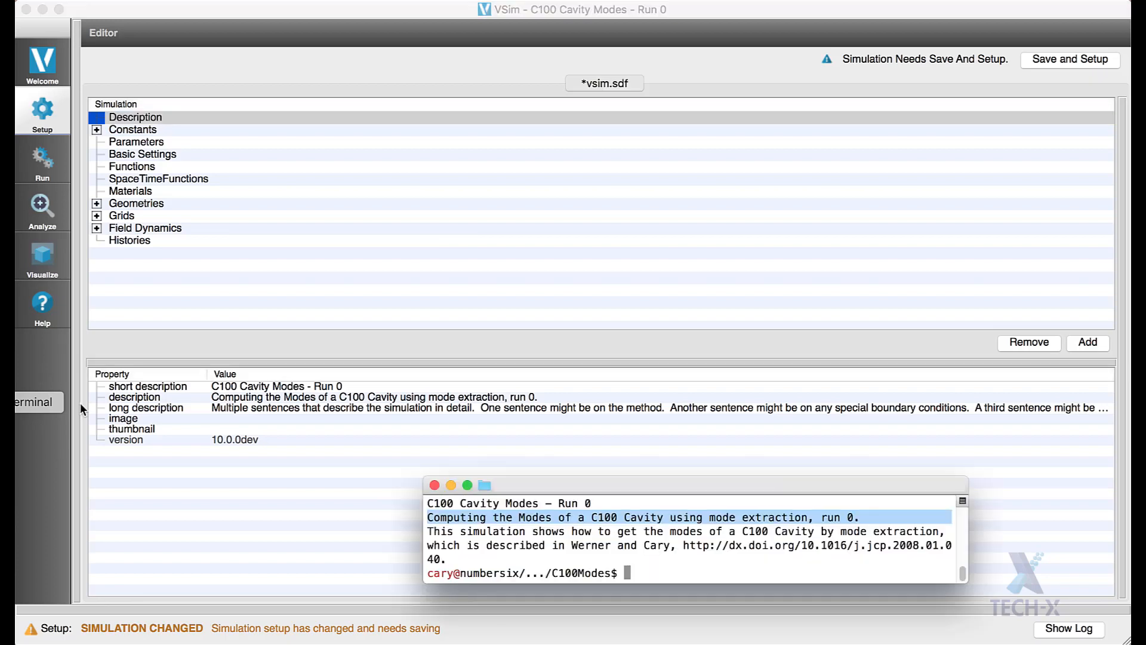
{"action": "triple_click", "coordinate": [542, 530]}
{"action": "key", "text": "super+c"}
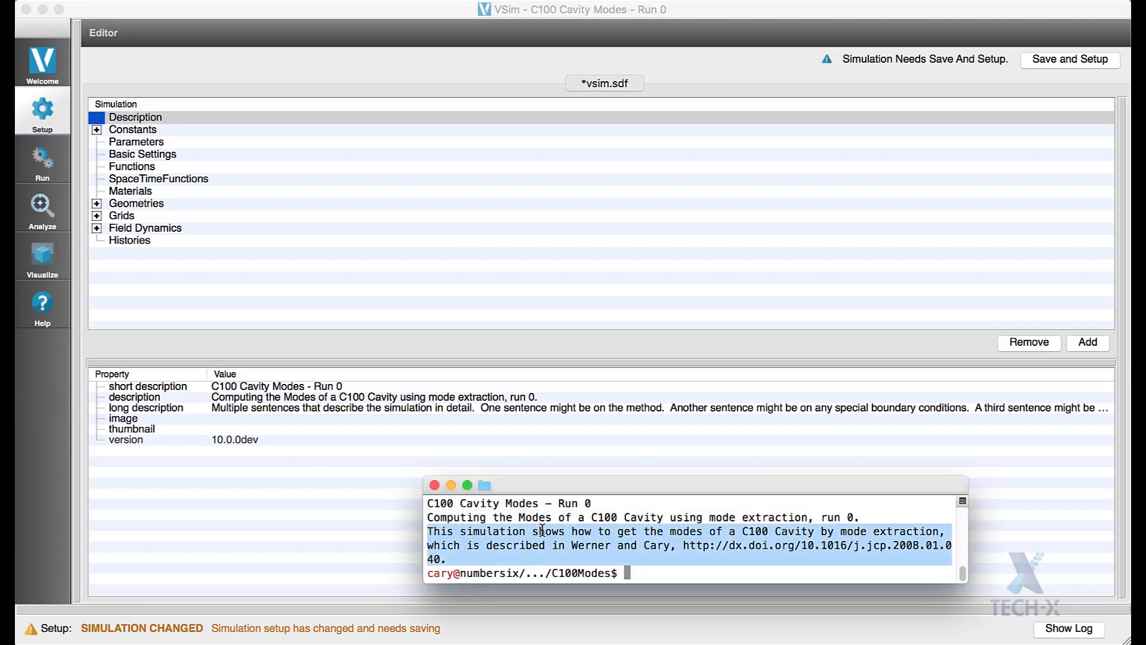
{"action": "left_click", "coordinate": [418, 5]}
{"action": "double_click", "coordinate": [270, 408]}
{"action": "key", "text": "super+v"}
{"action": "left_click", "coordinate": [266, 495]}
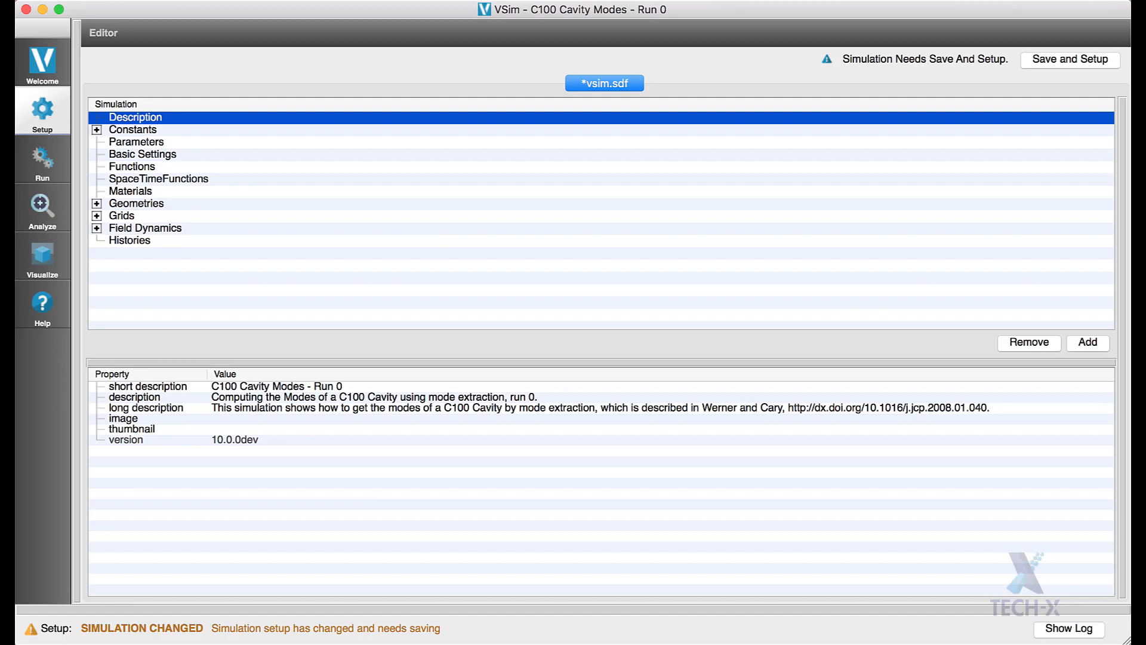
Step: Save the simulation as C100ModesR60-0.sdf in the 7cellCavity/EM/C100Modes directory
{"action": "left_click", "coordinate": [69, 1]}
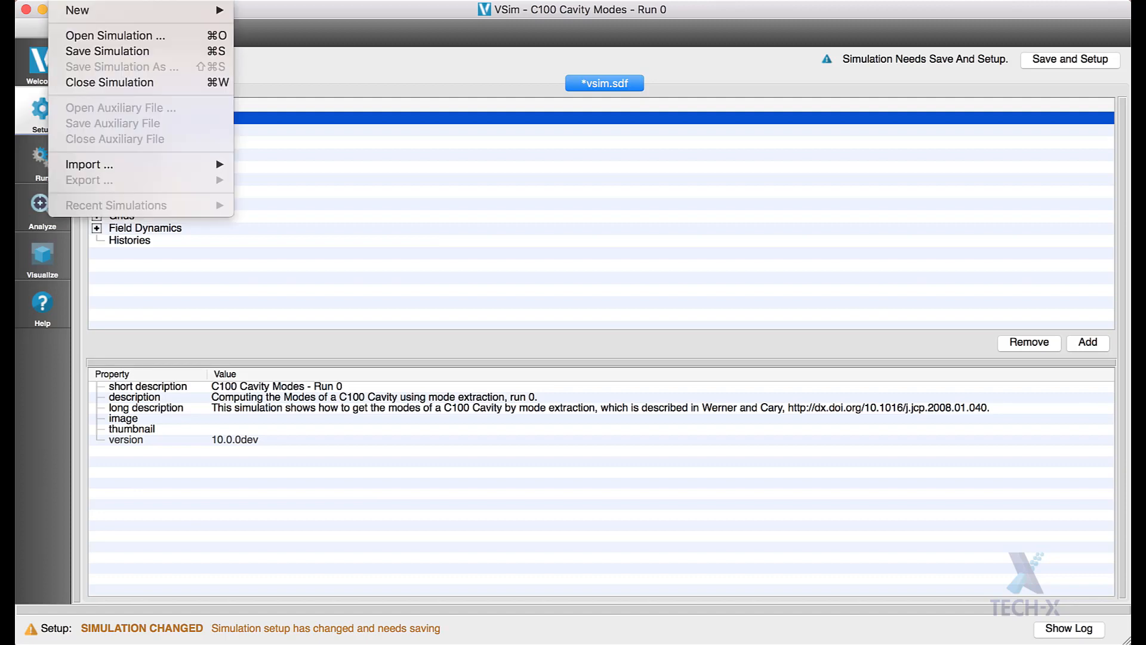
{"action": "left_click", "coordinate": [89, 51]}
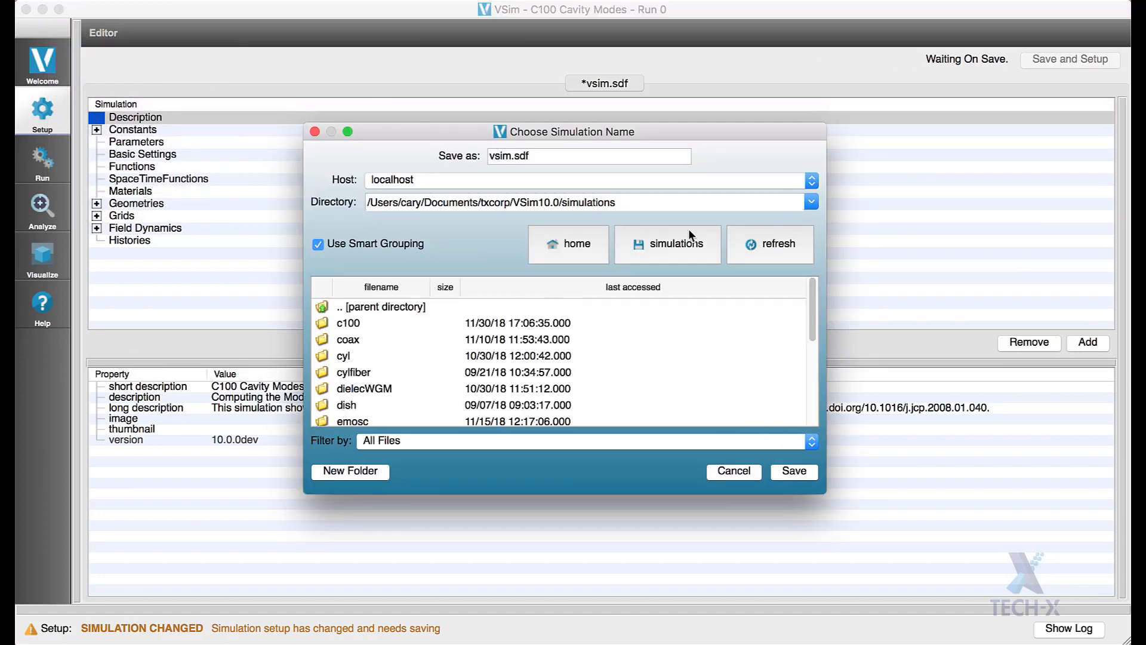
{"action": "left_click", "coordinate": [809, 201]}
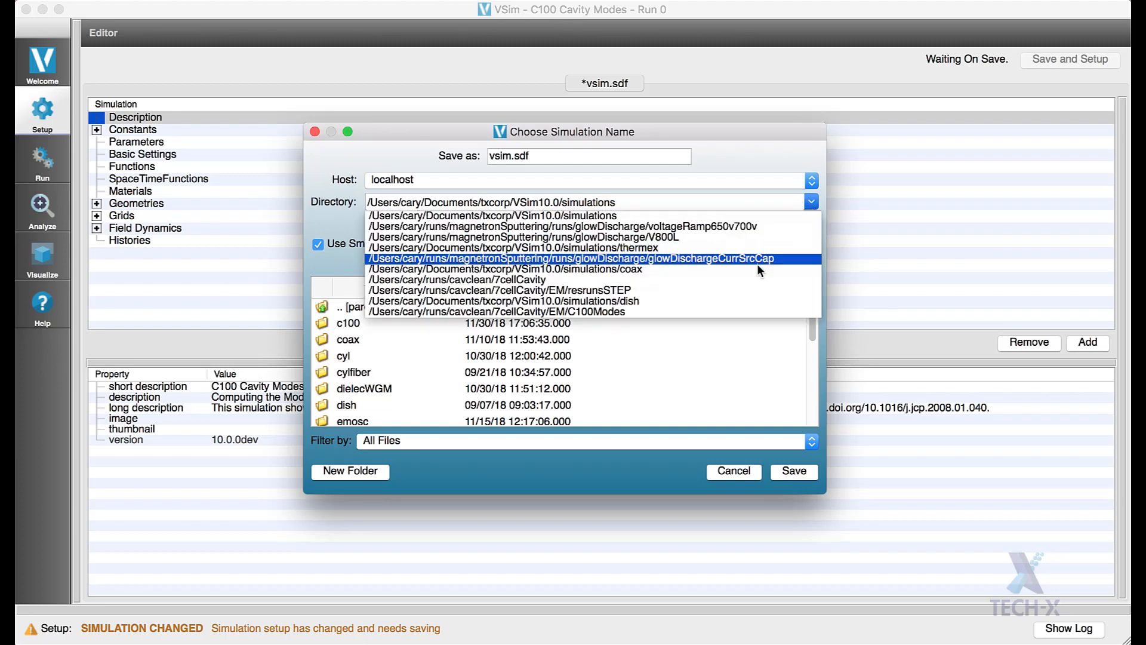
{"action": "left_click", "coordinate": [542, 310]}
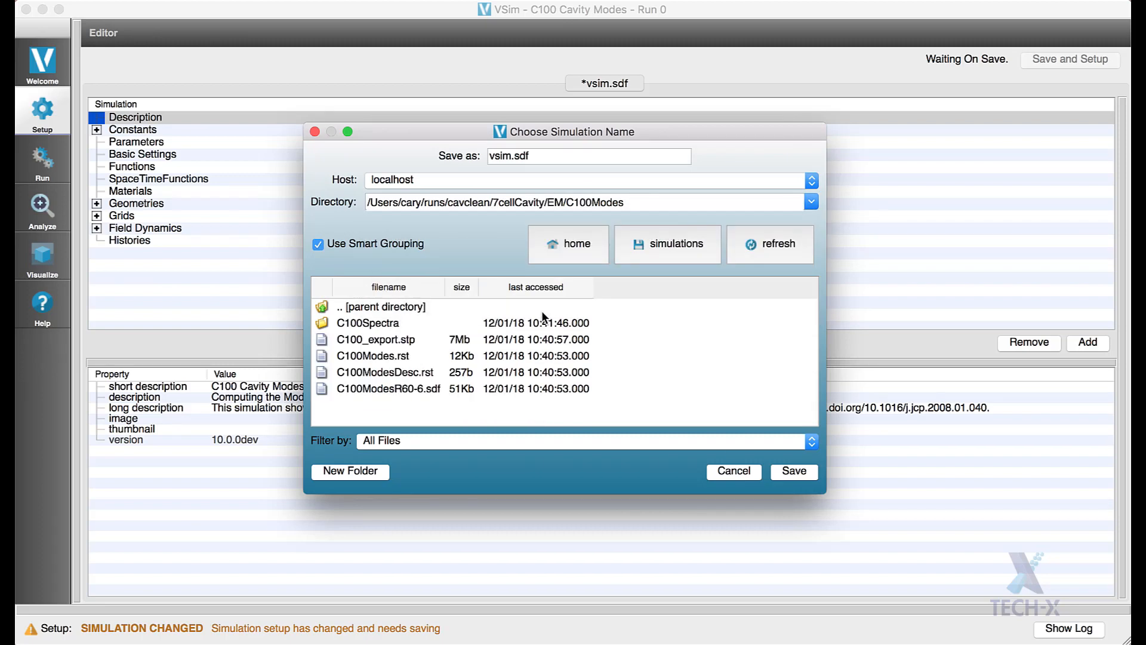
{"action": "left_click", "coordinate": [394, 392]}
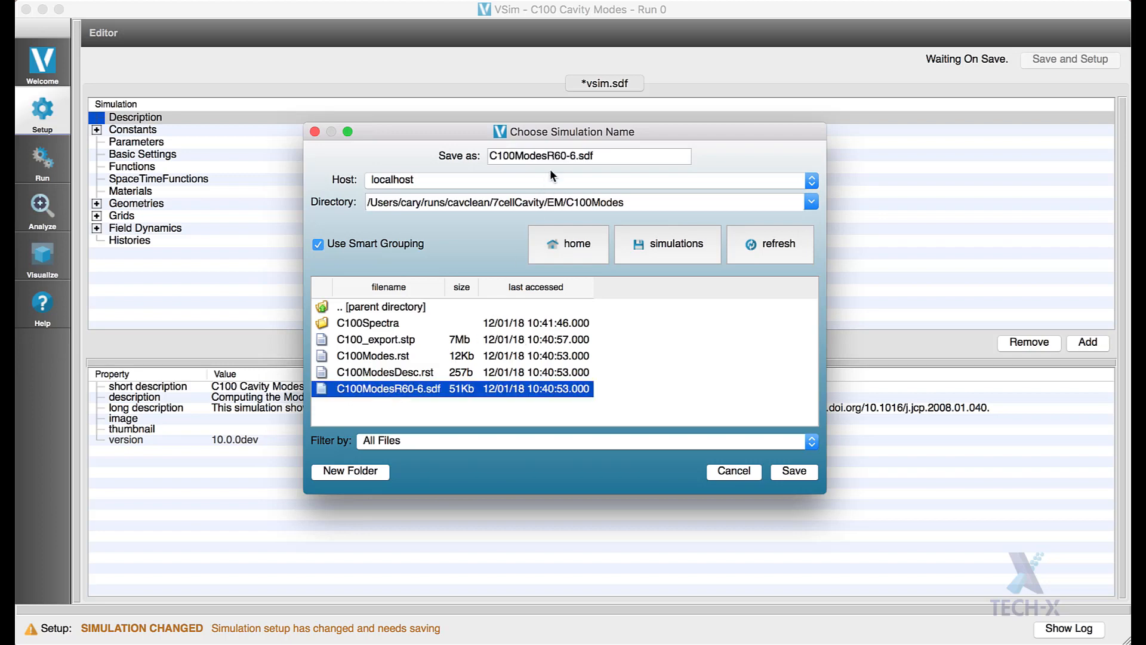
{"action": "left_click", "coordinate": [572, 154]}
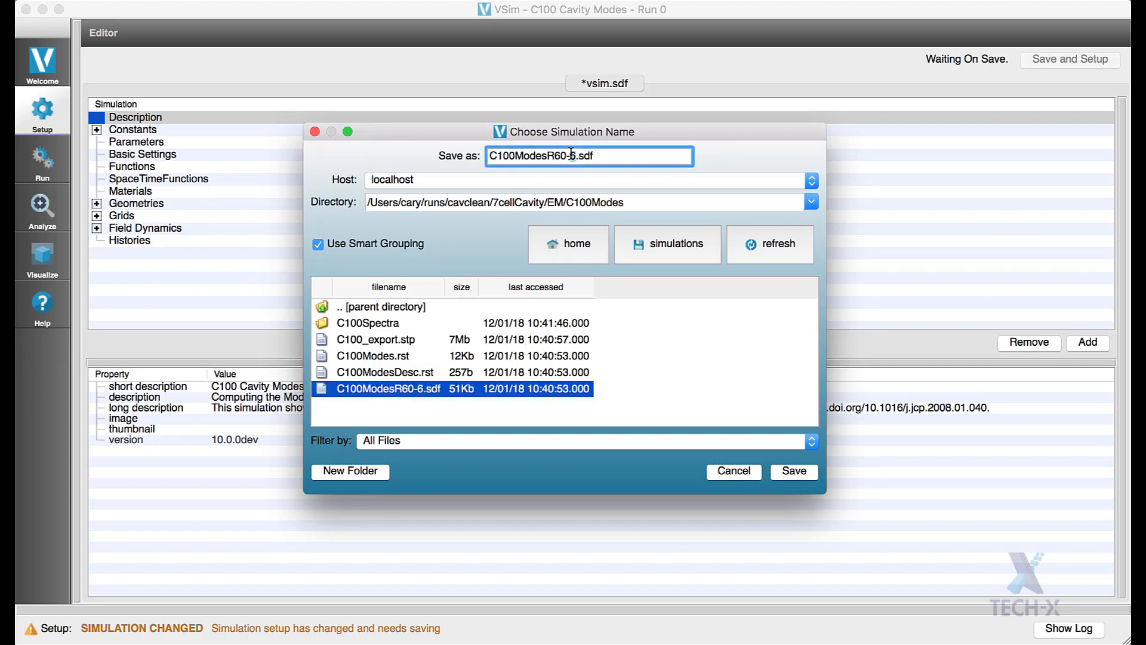
{"action": "key", "text": "BackSpace"}
{"action": "type", "text": "0"}
{"action": "left_click", "coordinate": [571, 157]}
{"action": "left_click", "coordinate": [795, 471]}
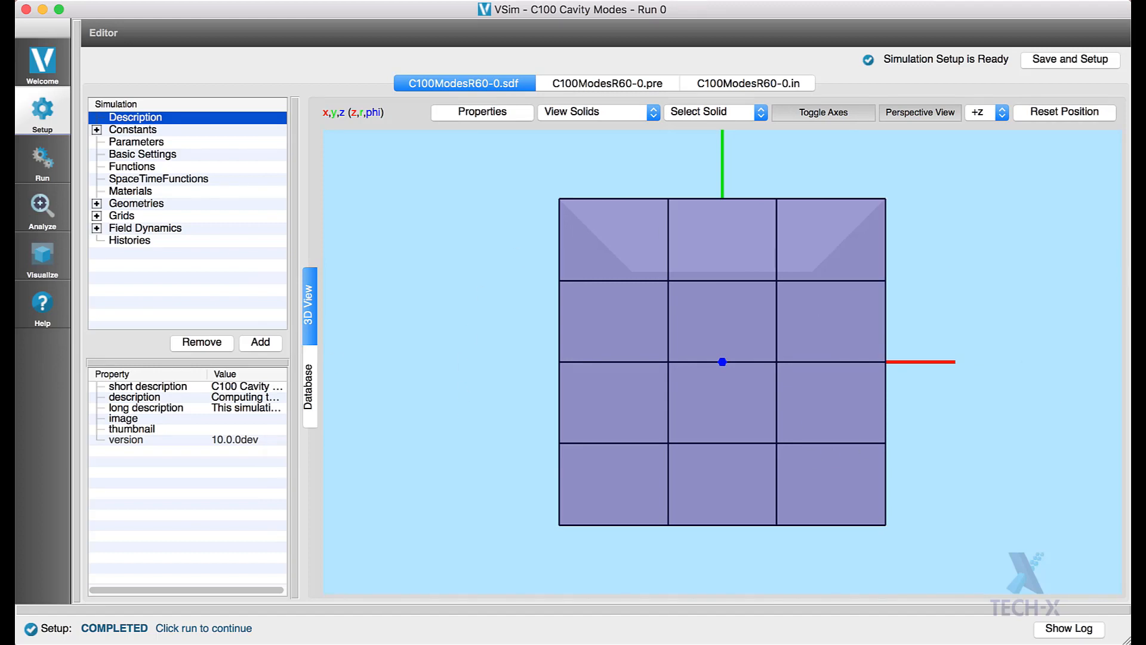
Step: Import the cavity geometry from C100_export.stp and resize the grid to the new bounds
{"action": "left_click", "coordinate": [63, 1]}
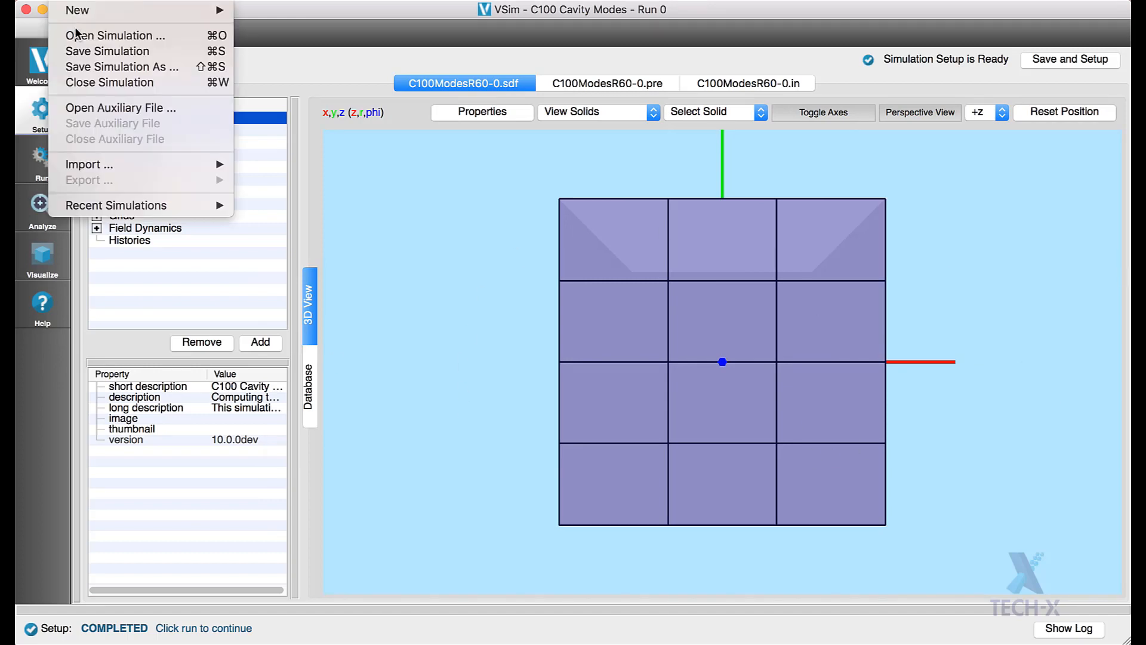
{"action": "mouse_move", "coordinate": [101, 170]}
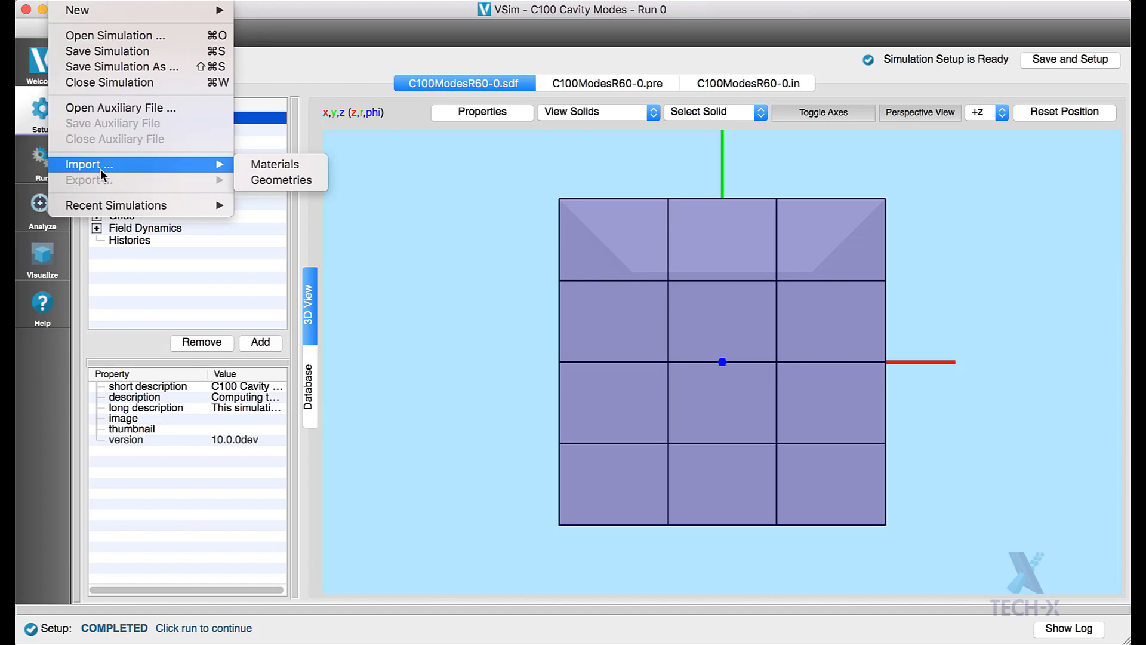
{"action": "left_click", "coordinate": [305, 180]}
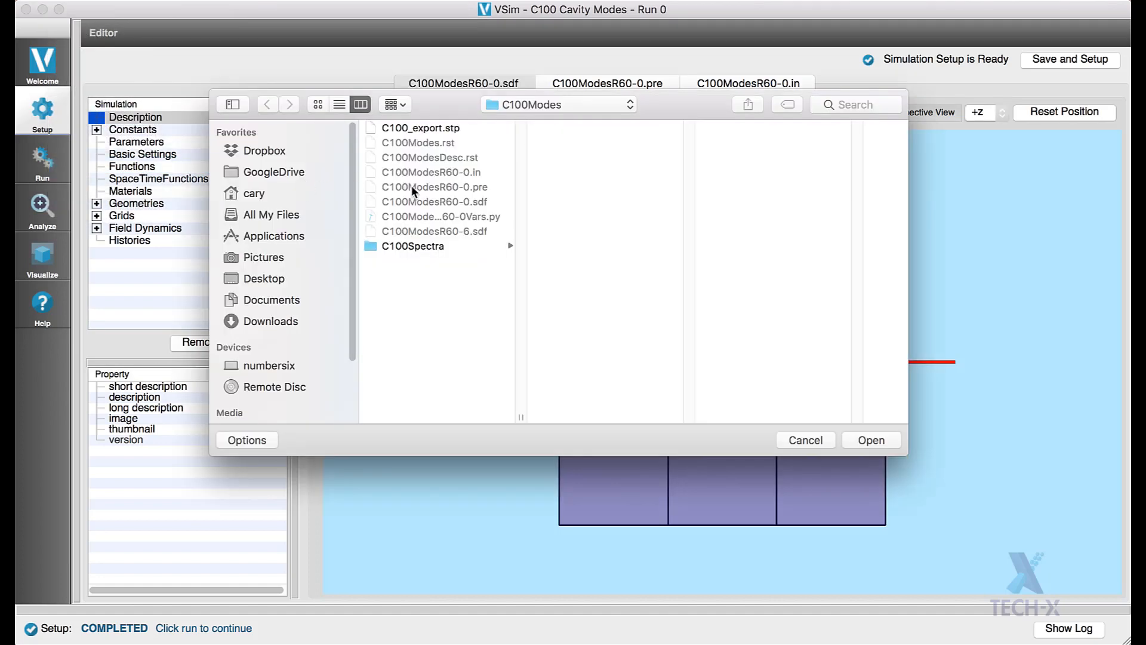
{"action": "left_click", "coordinate": [399, 128]}
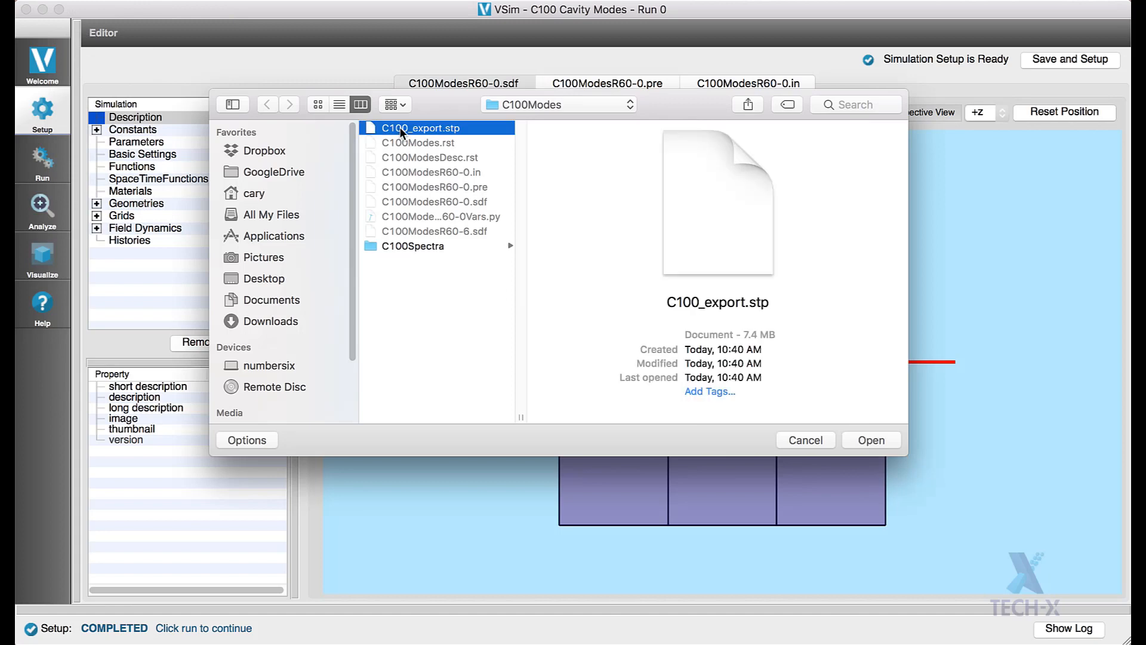
{"action": "left_click", "coordinate": [875, 444]}
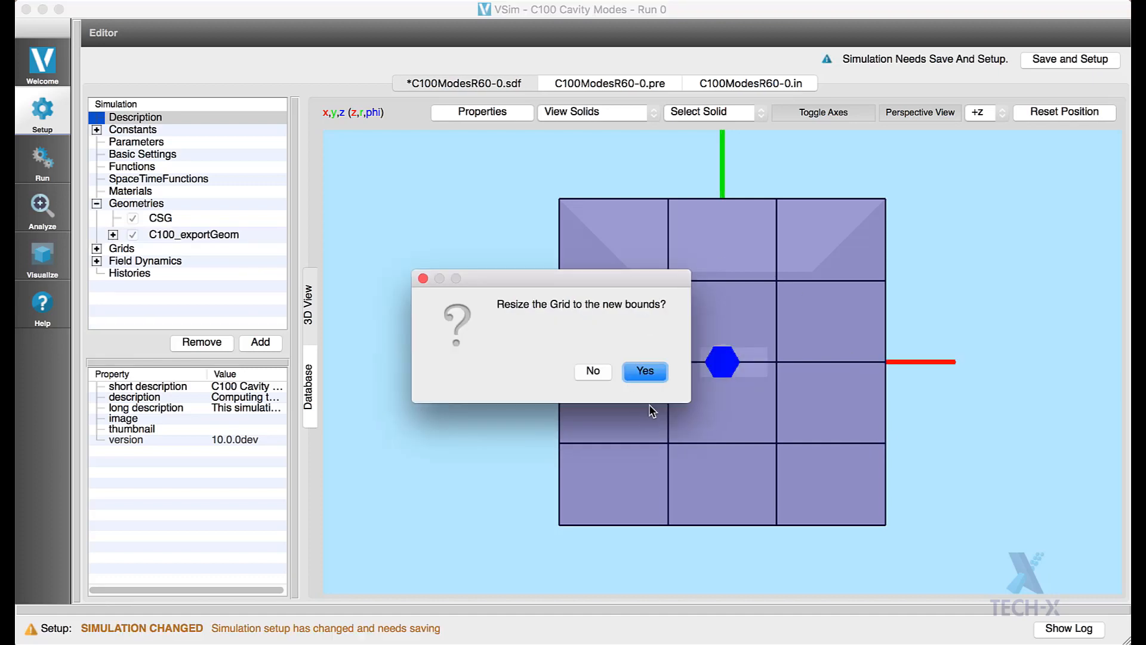
{"action": "left_click", "coordinate": [637, 374]}
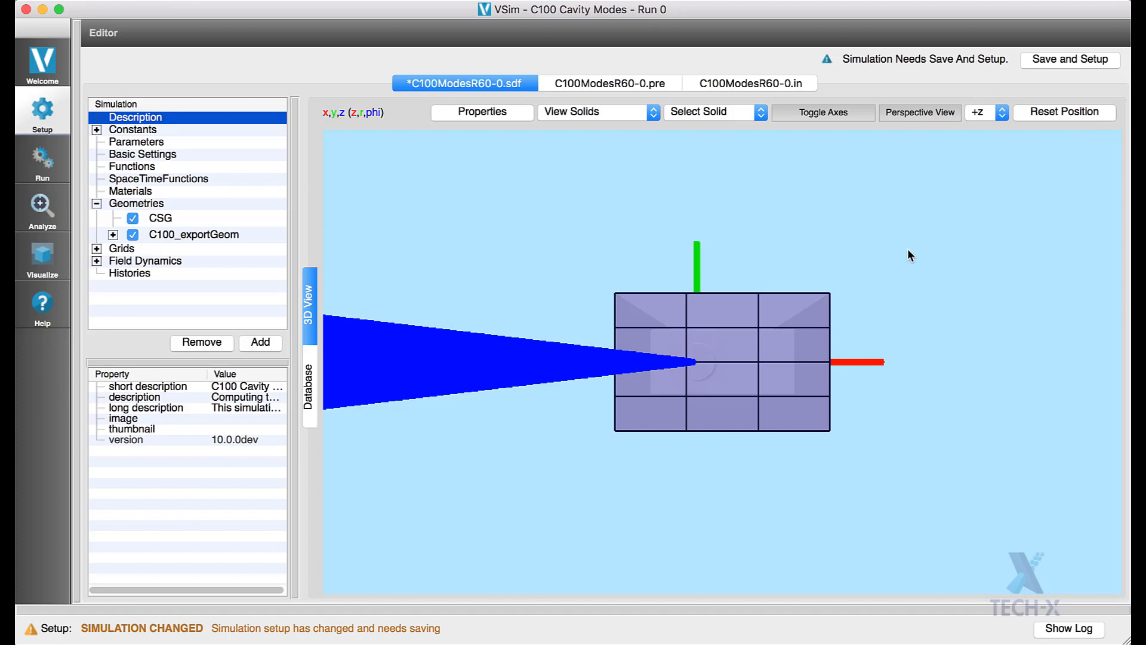
Step: Set the 3D view direction to +y and hide the grid around the cavity geometry
{"action": "left_click", "coordinate": [979, 113]}
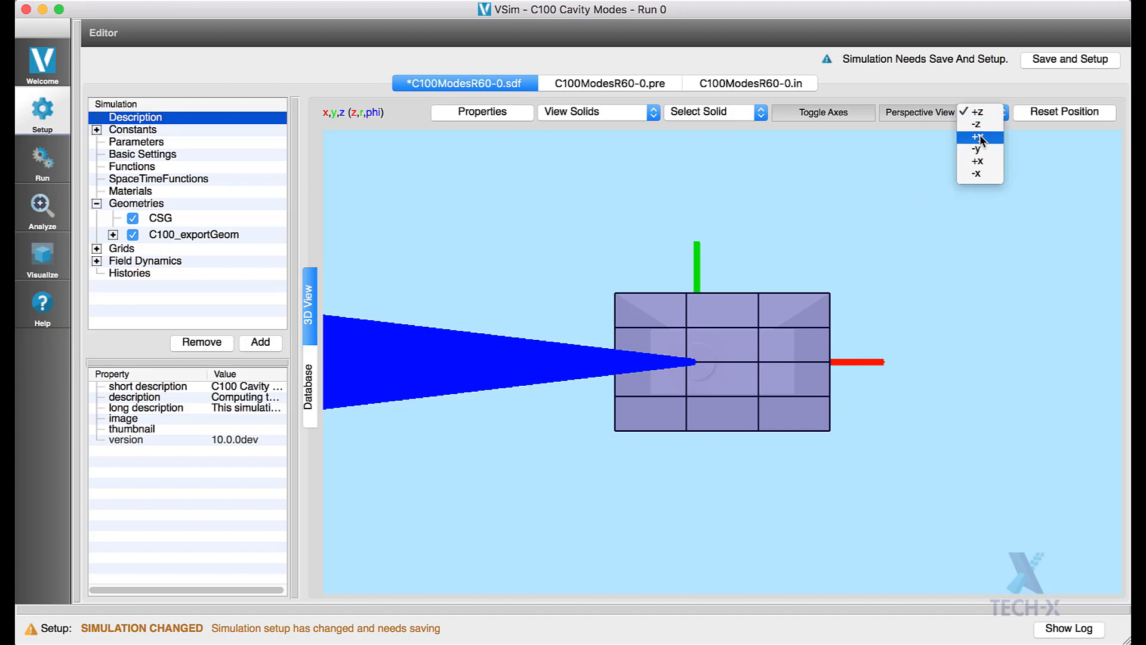
{"action": "left_click", "coordinate": [979, 135]}
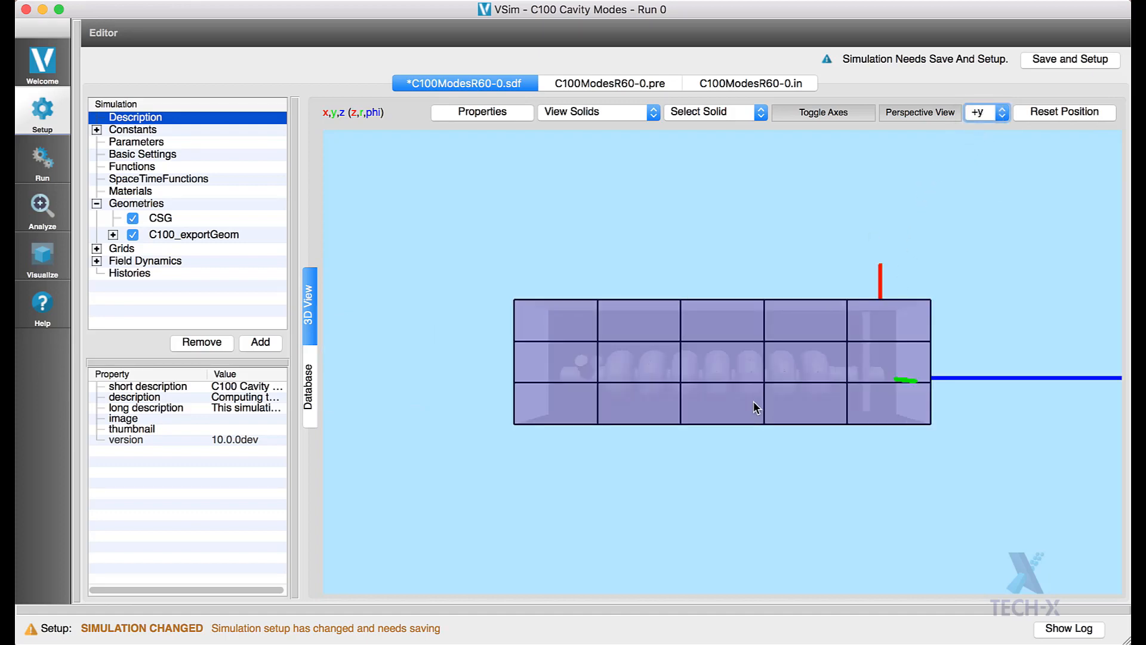
{"action": "left_click", "coordinate": [96, 250]}
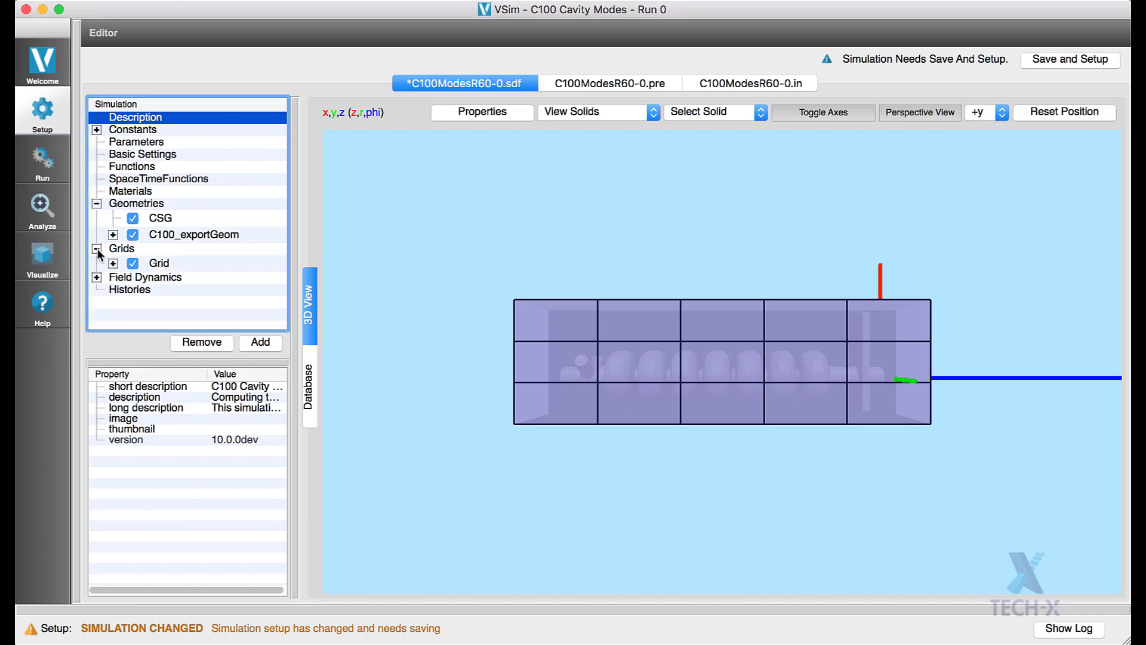
{"action": "left_click", "coordinate": [133, 263]}
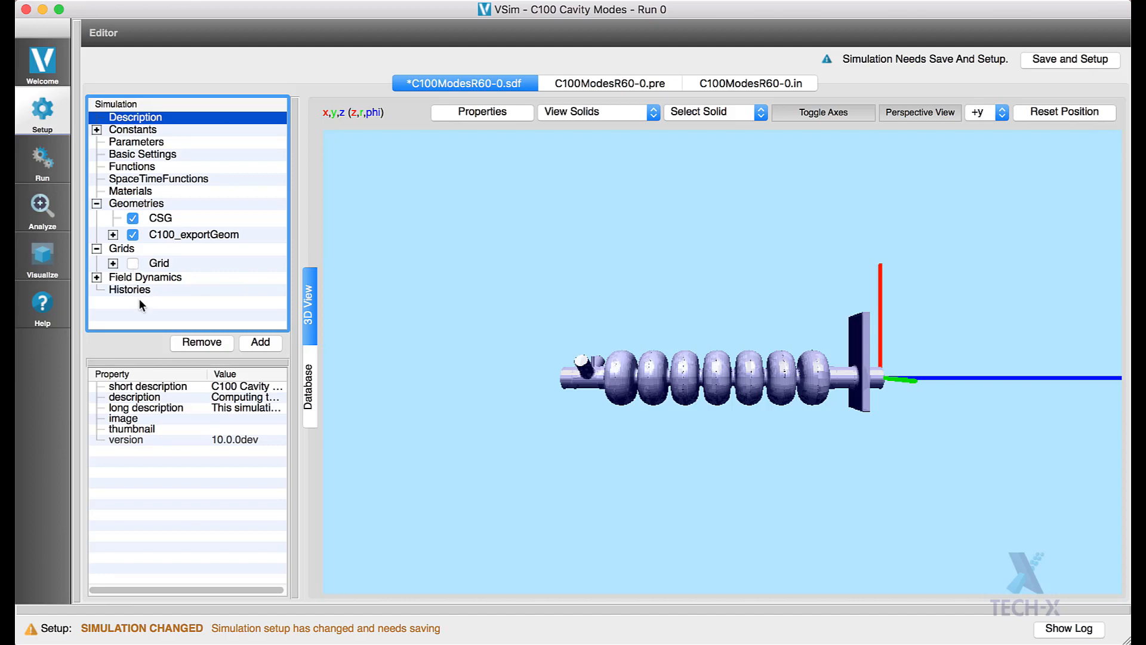
Step: Set PEC to hollow in the simulation's Basic Settings
{"action": "left_click", "coordinate": [144, 156]}
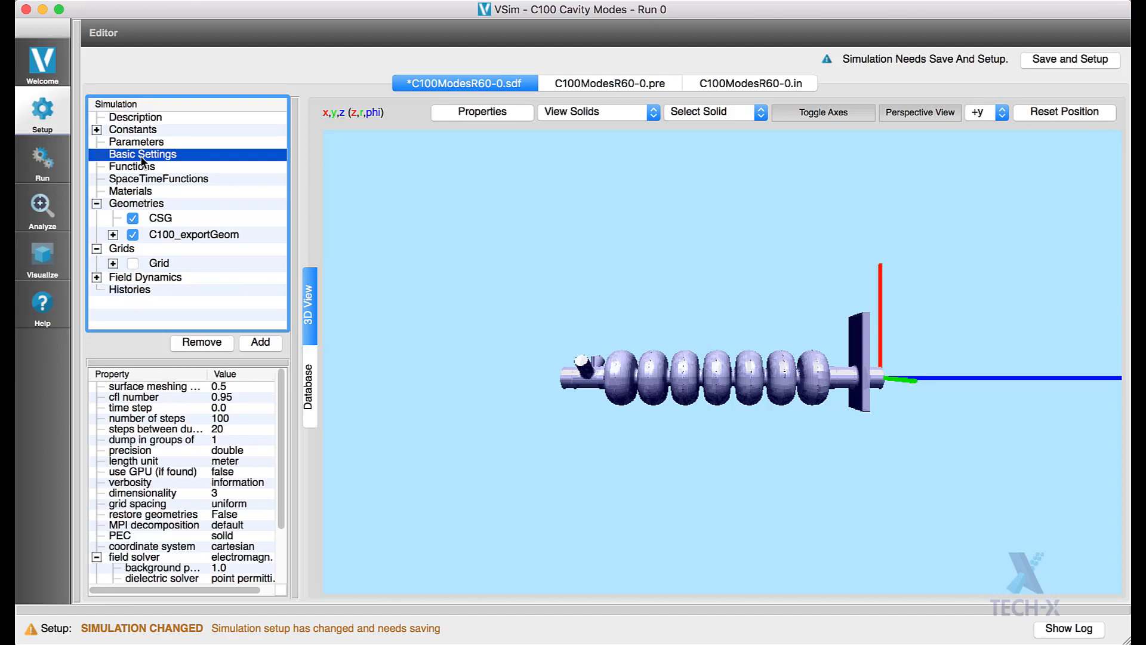
{"action": "left_click", "coordinate": [125, 537]}
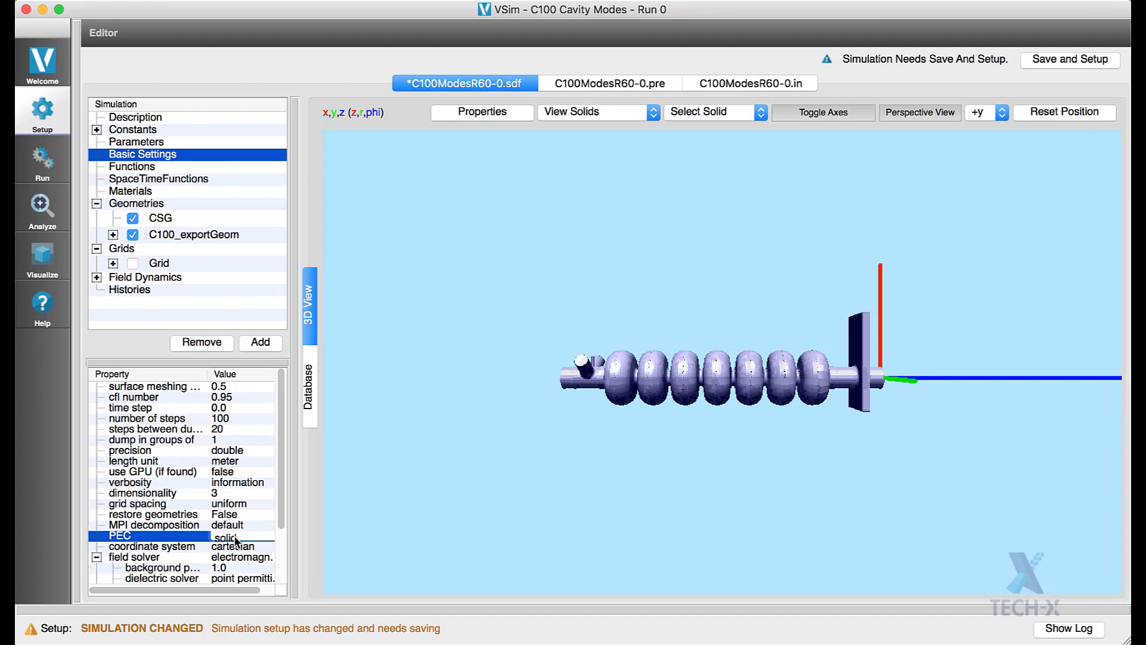
{"action": "left_click", "coordinate": [233, 536]}
{"action": "left_click", "coordinate": [237, 552]}
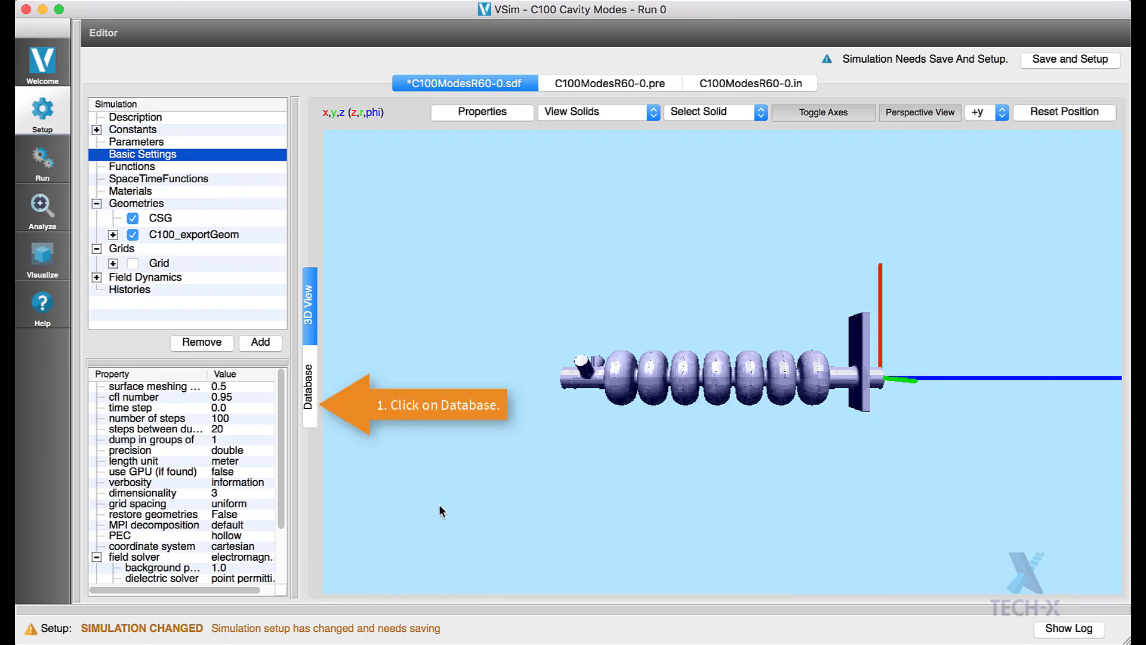
Step: Add the PEC conductor from the default materials database to the simulation's materials
{"action": "left_click", "coordinate": [310, 389]}
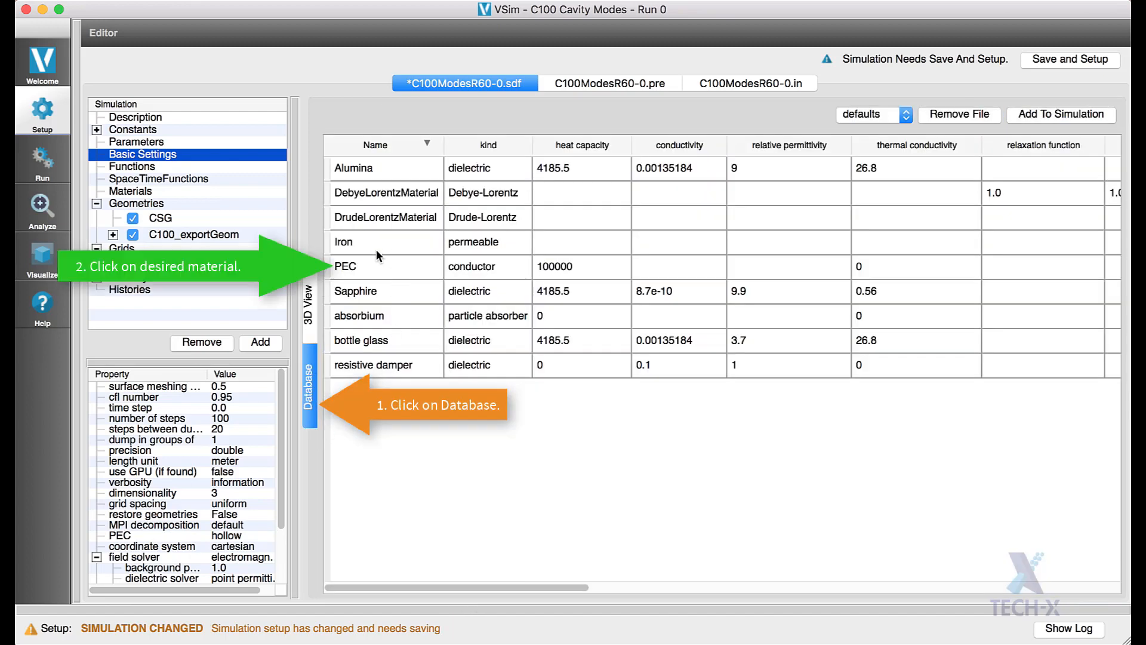
{"action": "left_click", "coordinate": [376, 271]}
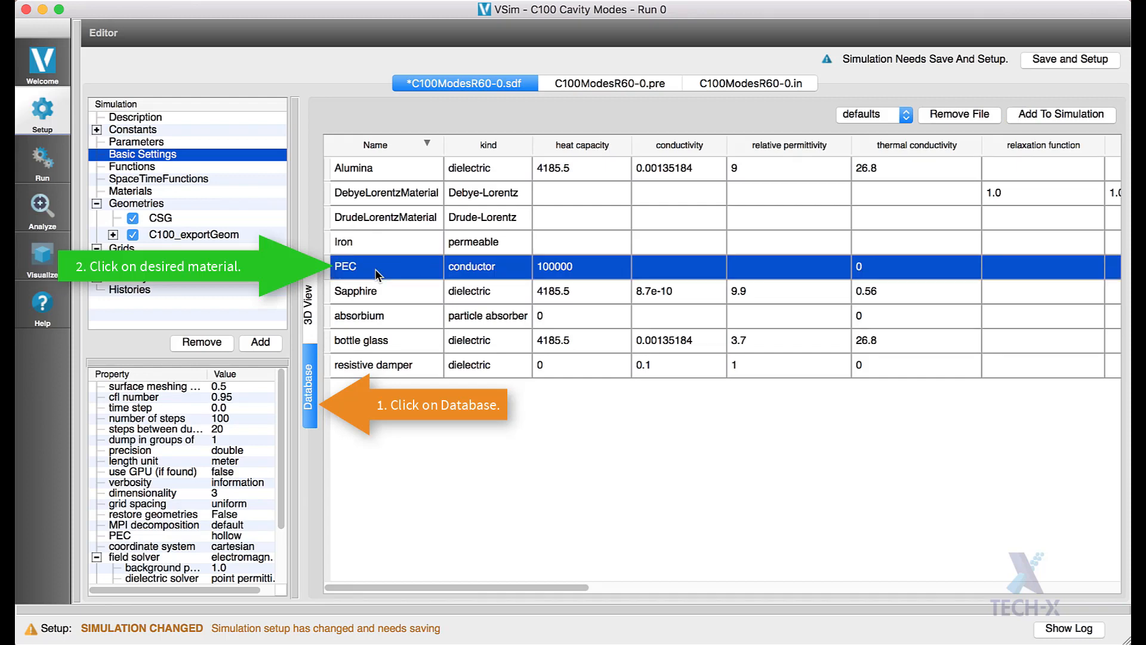
{"action": "left_click", "coordinate": [1050, 114]}
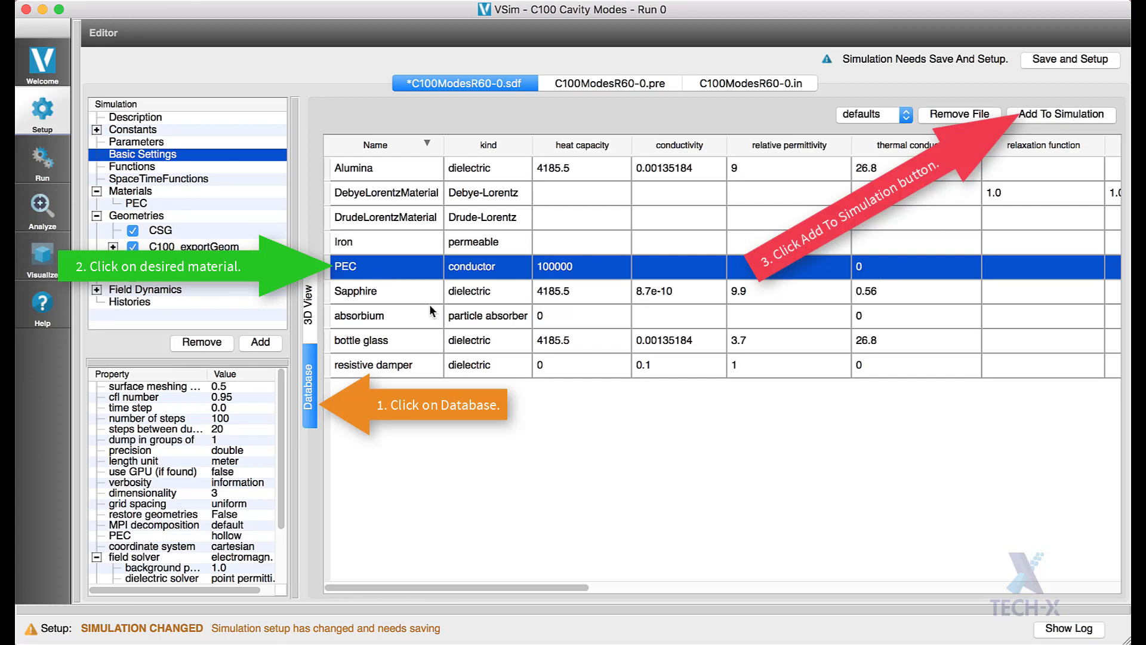
Step: Examine in the 3D view which geometry cavity1 and each of its two component solids represent
{"action": "left_click", "coordinate": [310, 318]}
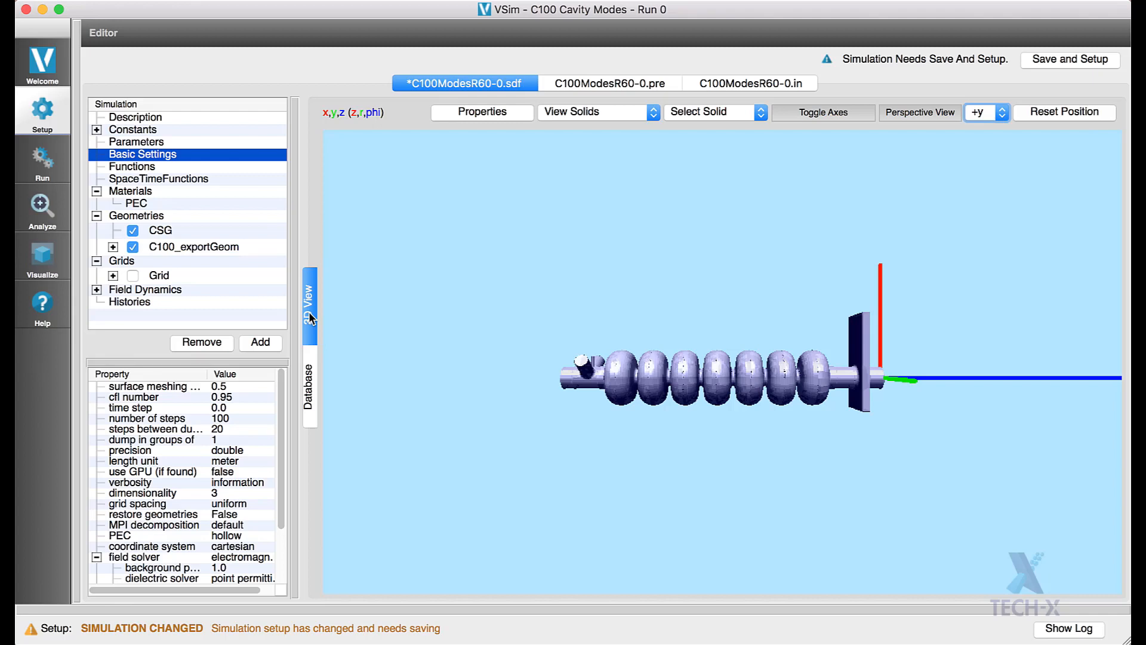
{"action": "left_click", "coordinate": [113, 246]}
{"action": "left_click", "coordinate": [129, 263]}
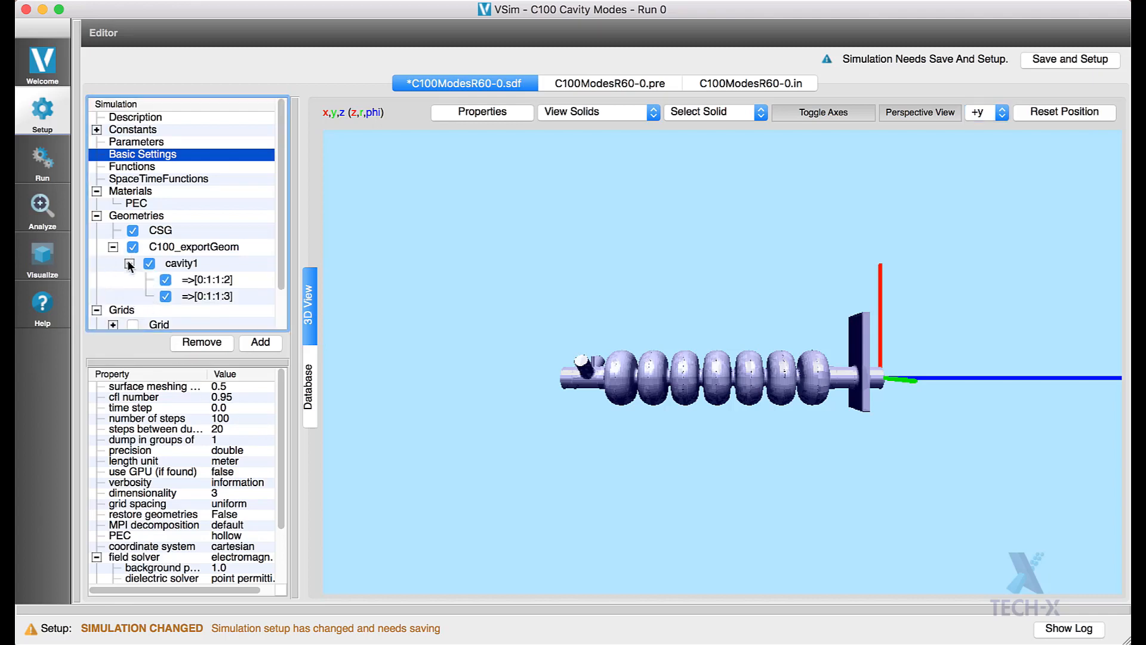
{"action": "left_click", "coordinate": [203, 262]}
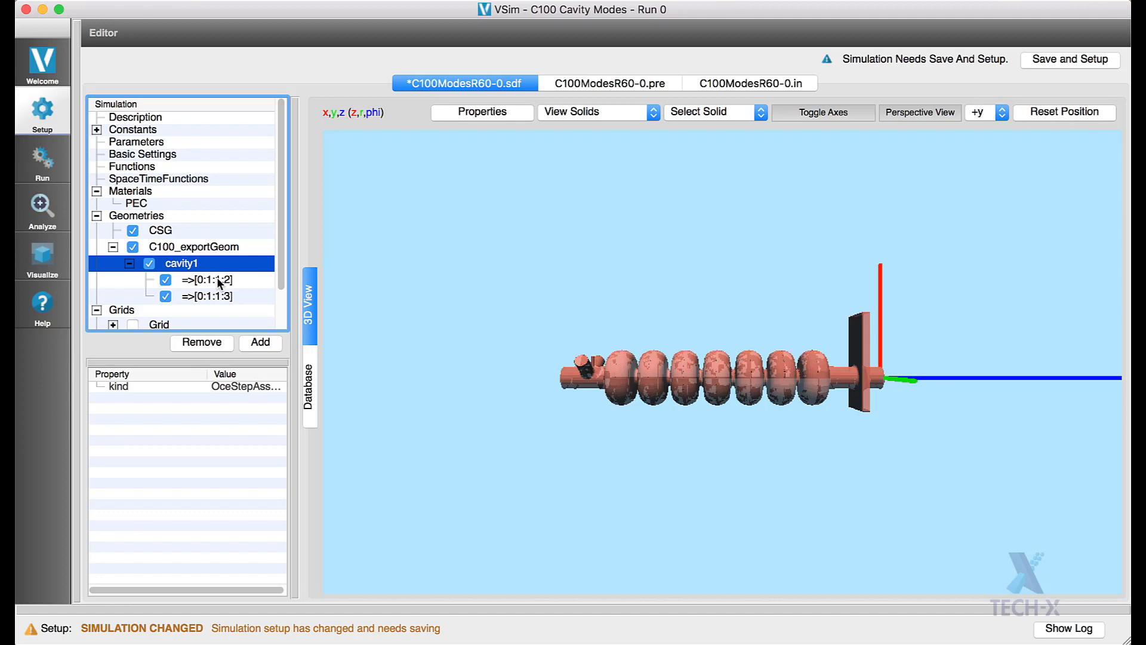
{"action": "left_click", "coordinate": [219, 281]}
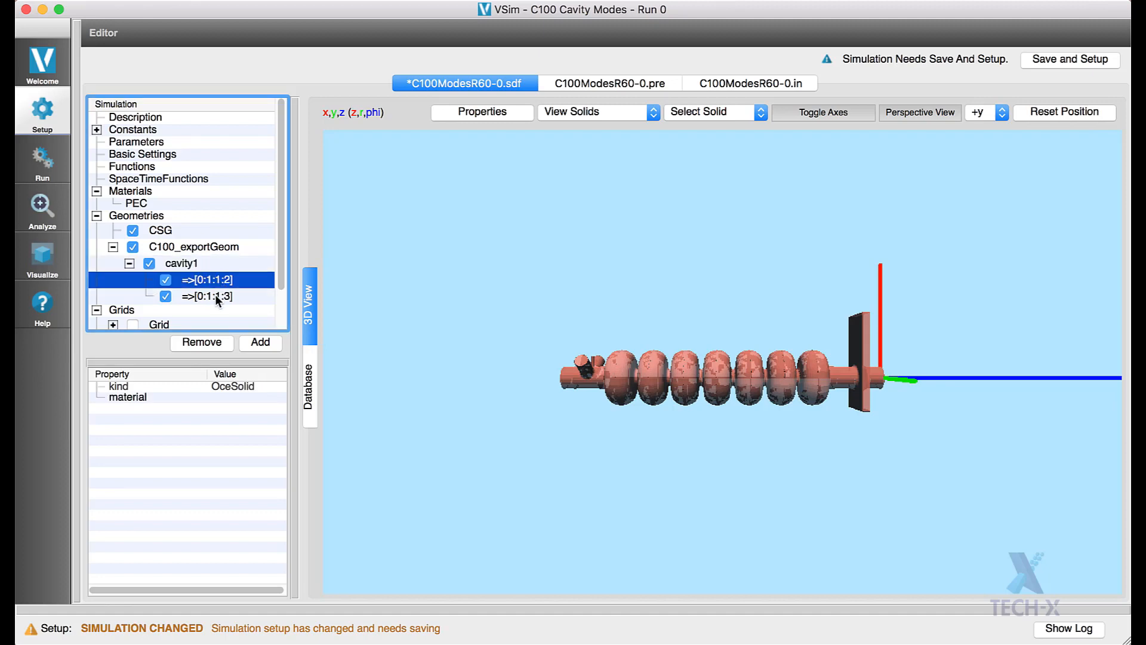
{"action": "left_click", "coordinate": [216, 297]}
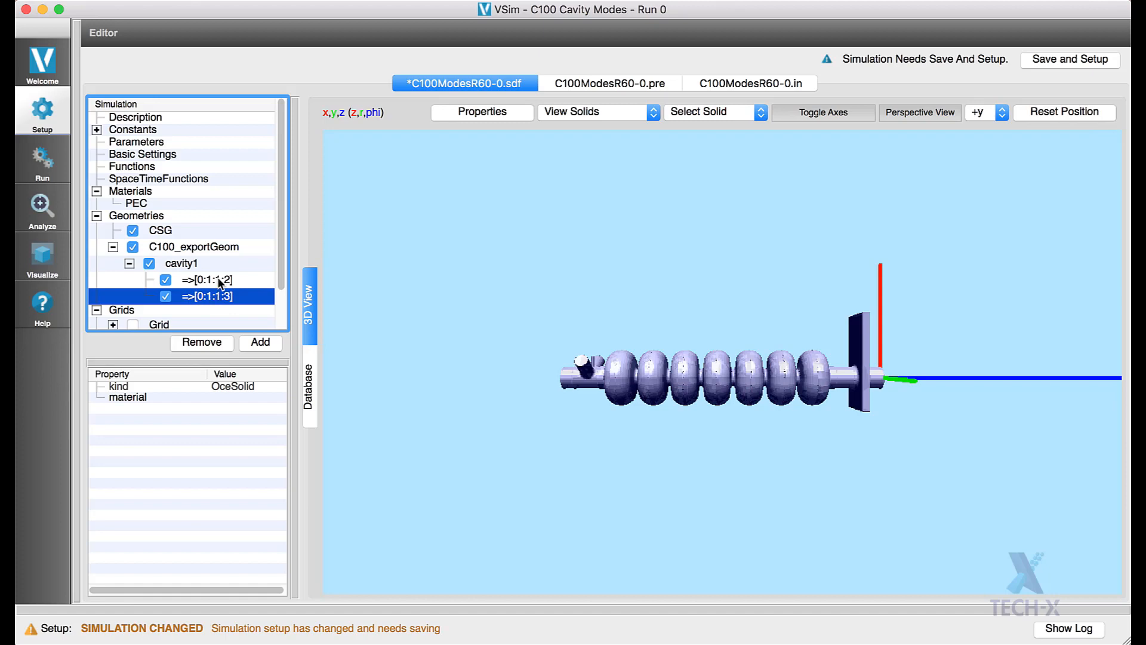
{"action": "left_click", "coordinate": [217, 279]}
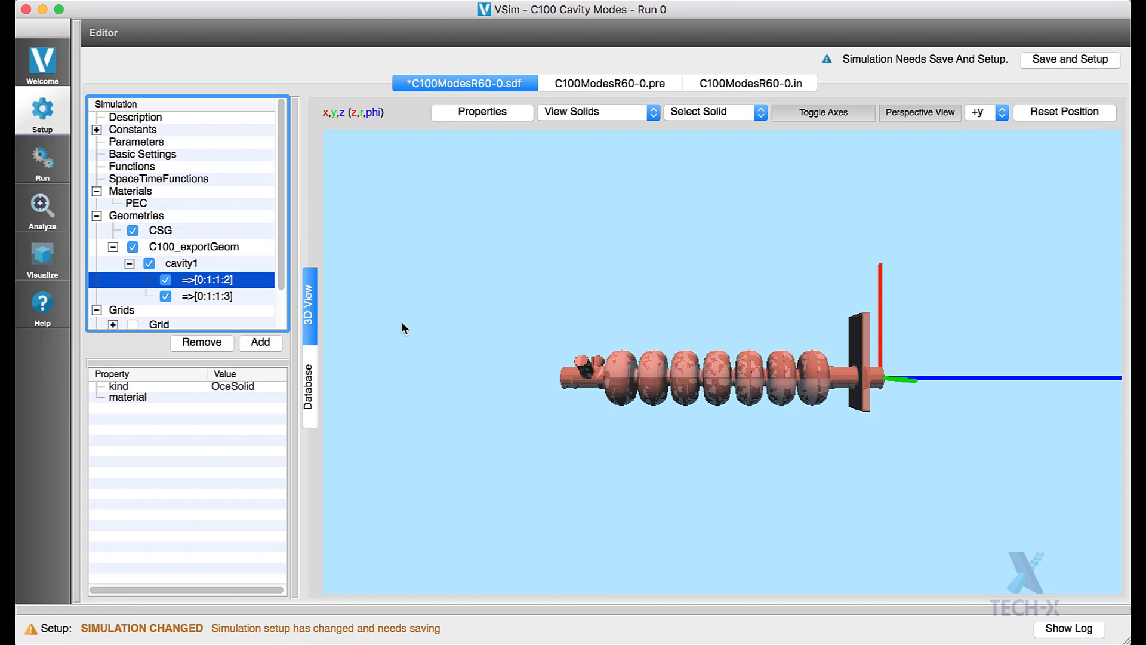
Step: Save a copy of the simulation as C100ModesR60-1.sdf in the 7cellCavity/EM/C100Modes directory
{"action": "left_click", "coordinate": [61, 0]}
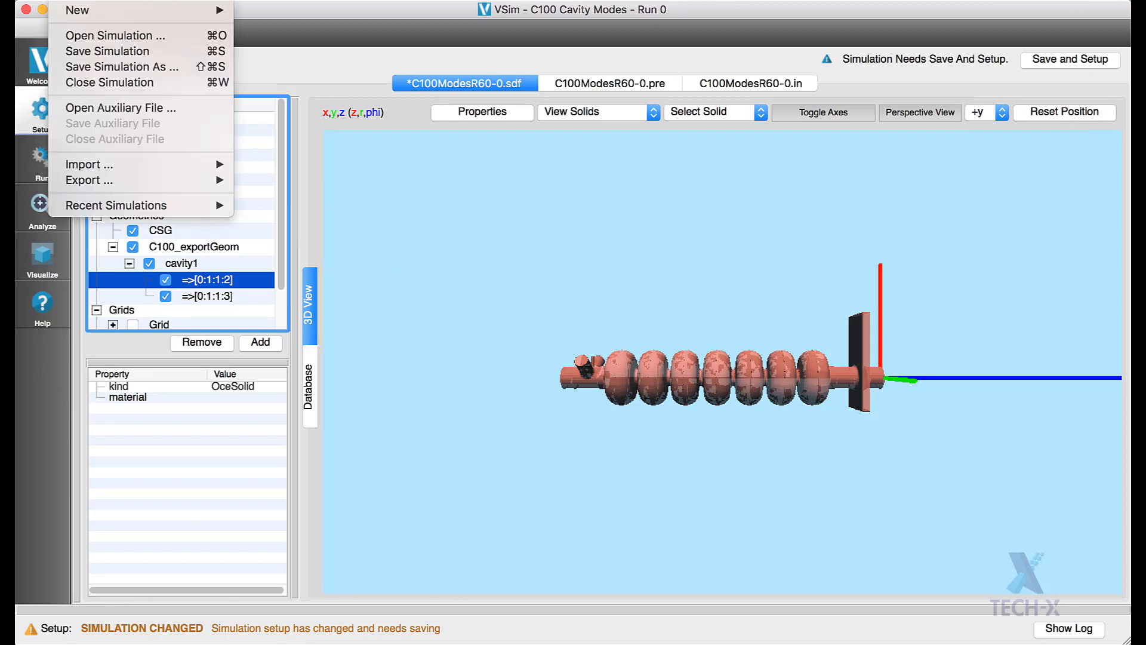
{"action": "left_click", "coordinate": [77, 66]}
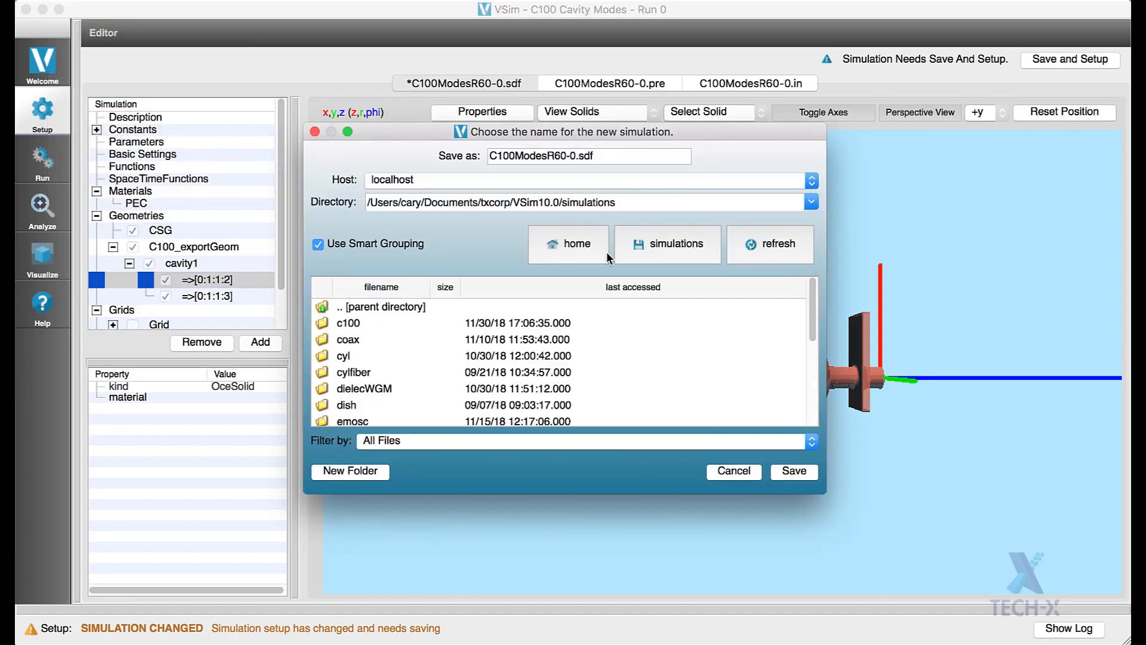
{"action": "left_click", "coordinate": [810, 202]}
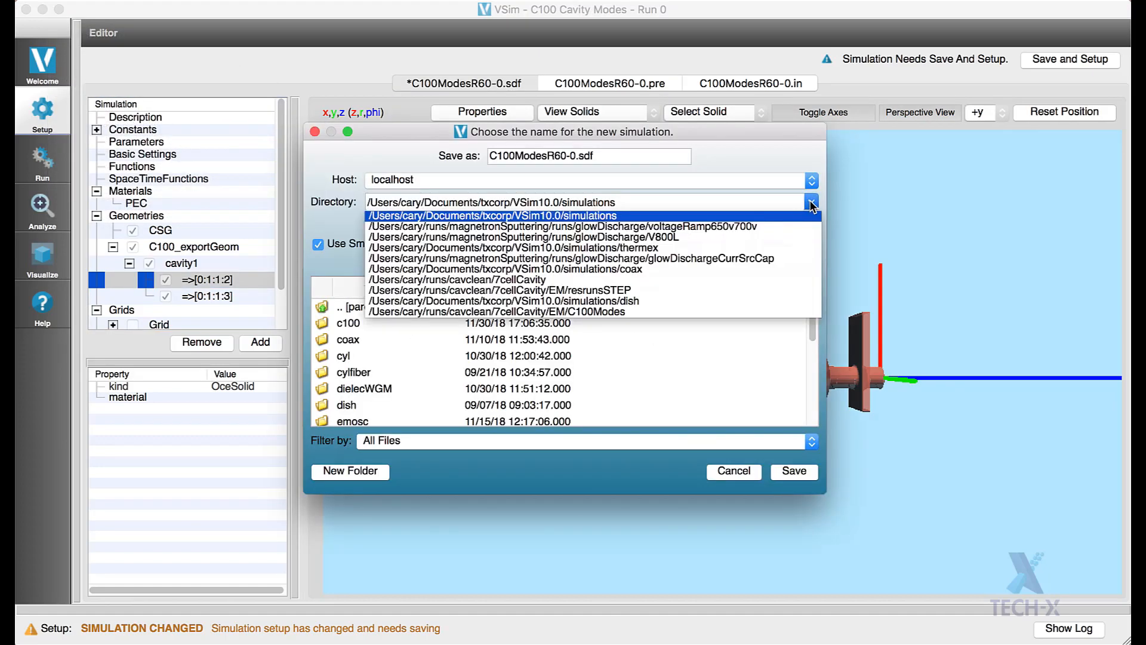
{"action": "left_click", "coordinate": [761, 307]}
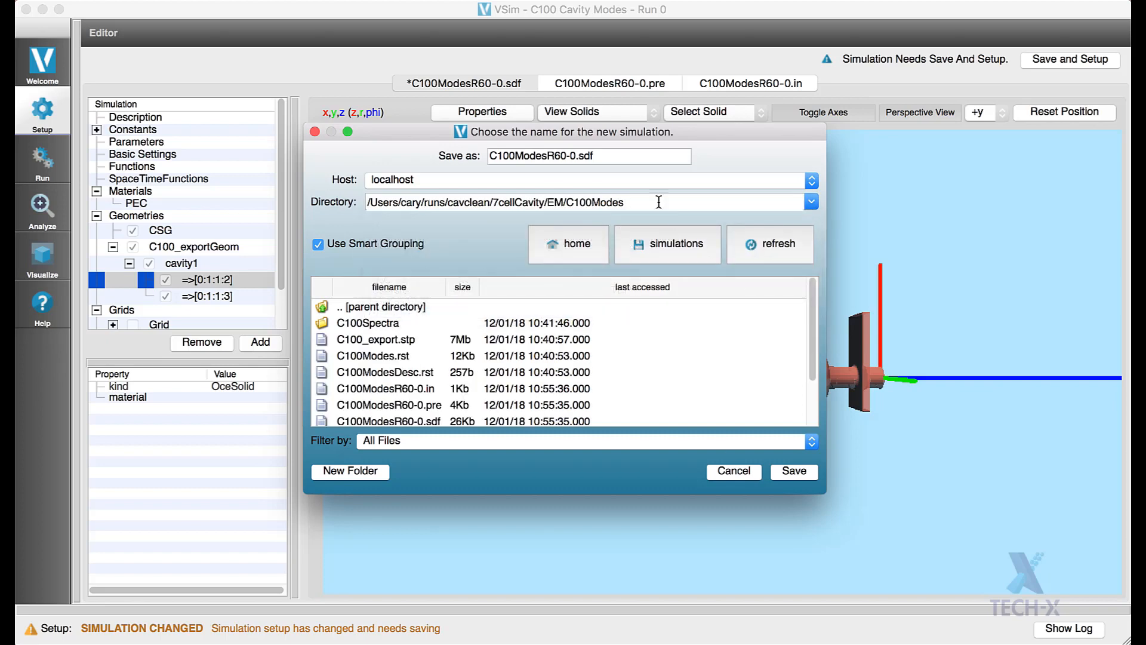
{"action": "left_click", "coordinate": [571, 156]}
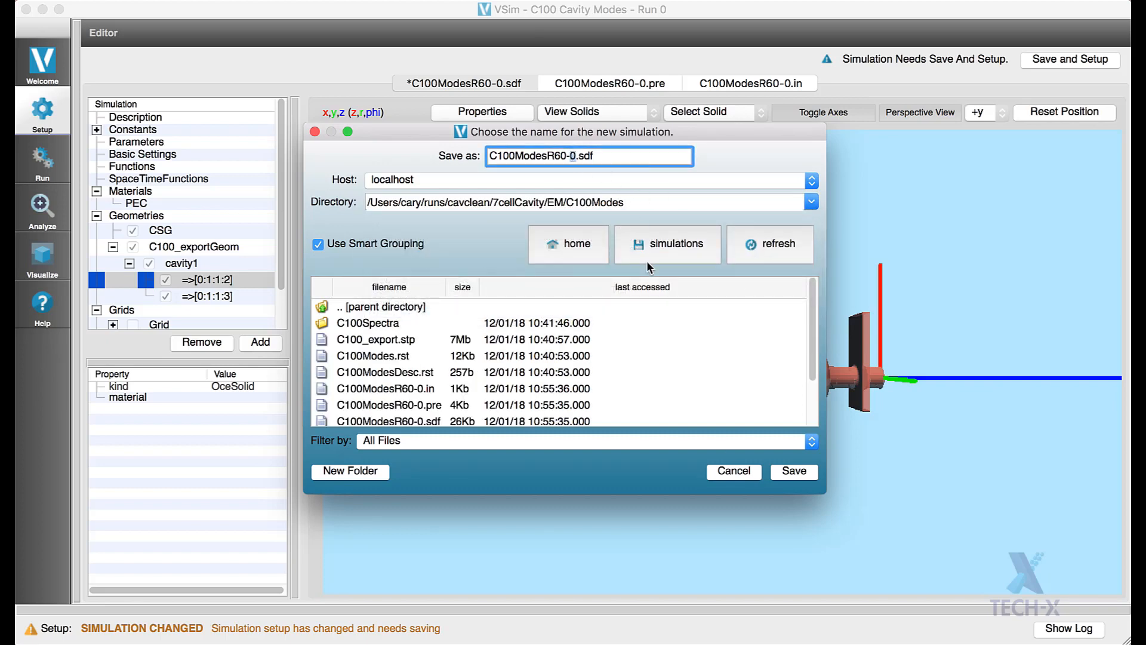
{"action": "key", "text": "BackSpace"}
{"action": "type", "text": "1"}
{"action": "left_click", "coordinate": [798, 475]}
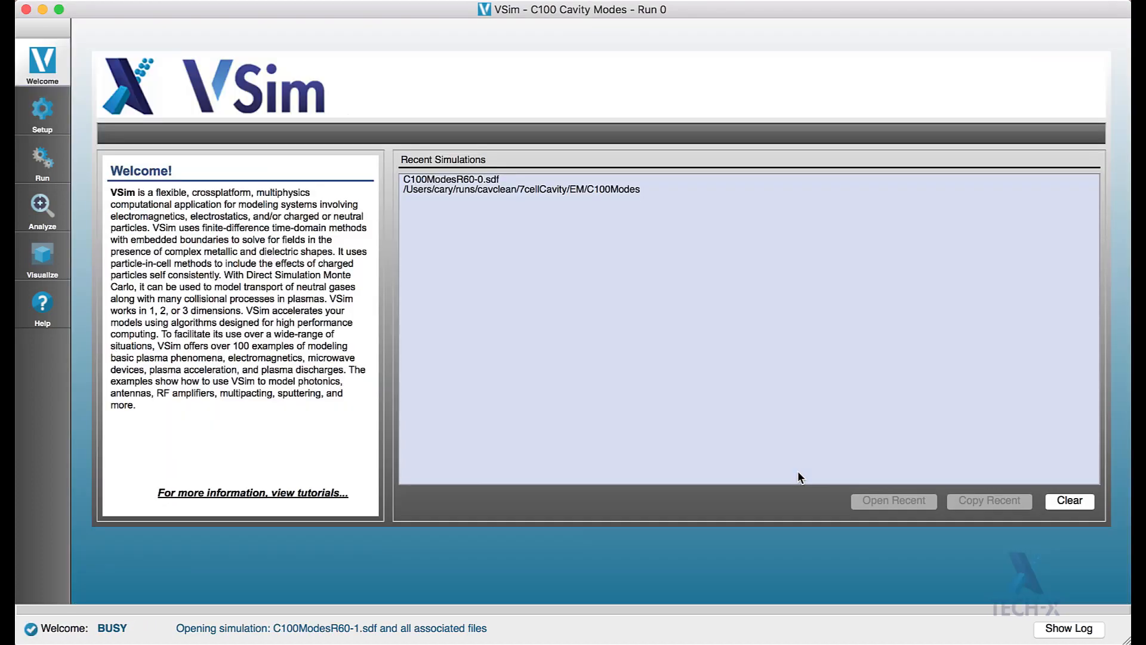